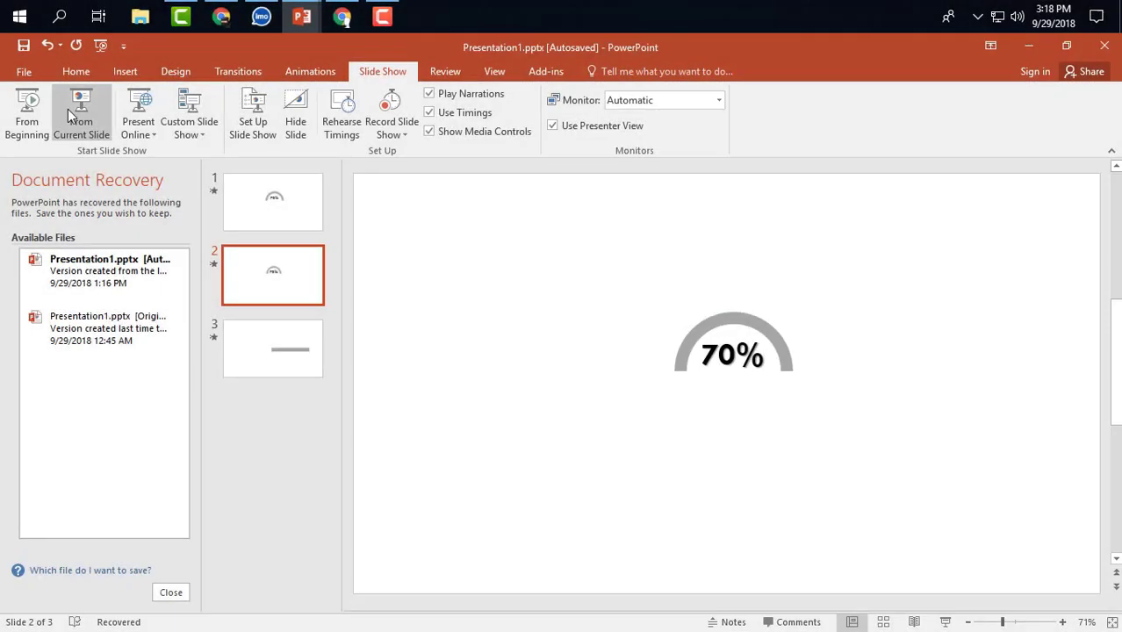
Preview the progress bar in a slide show, then add a new blank slide 4
click(68, 108)
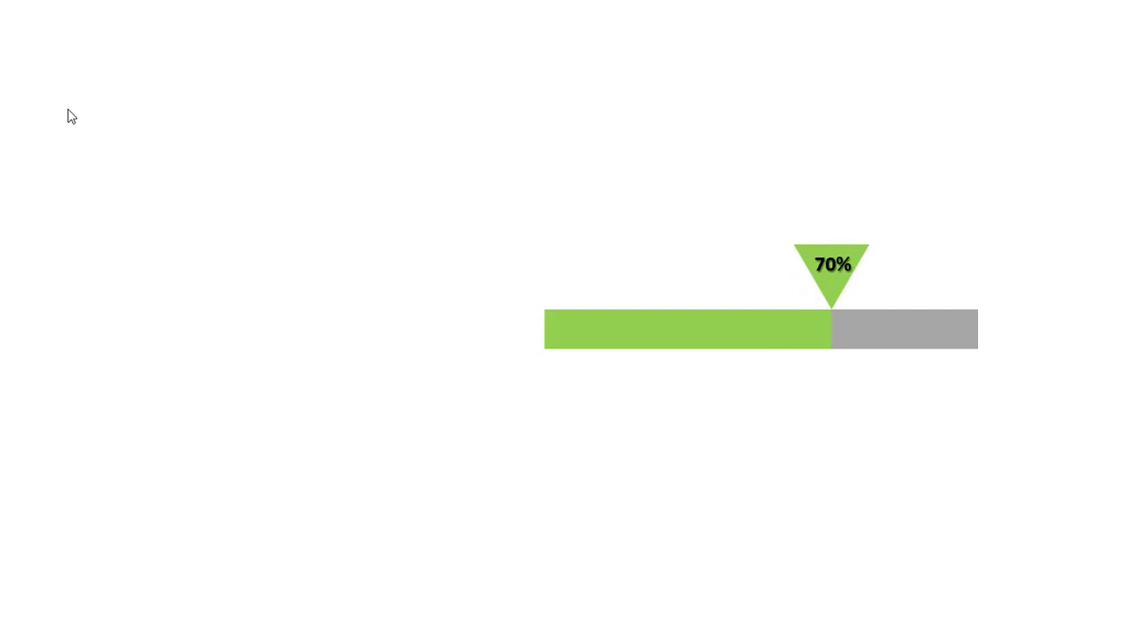
key(Escape)
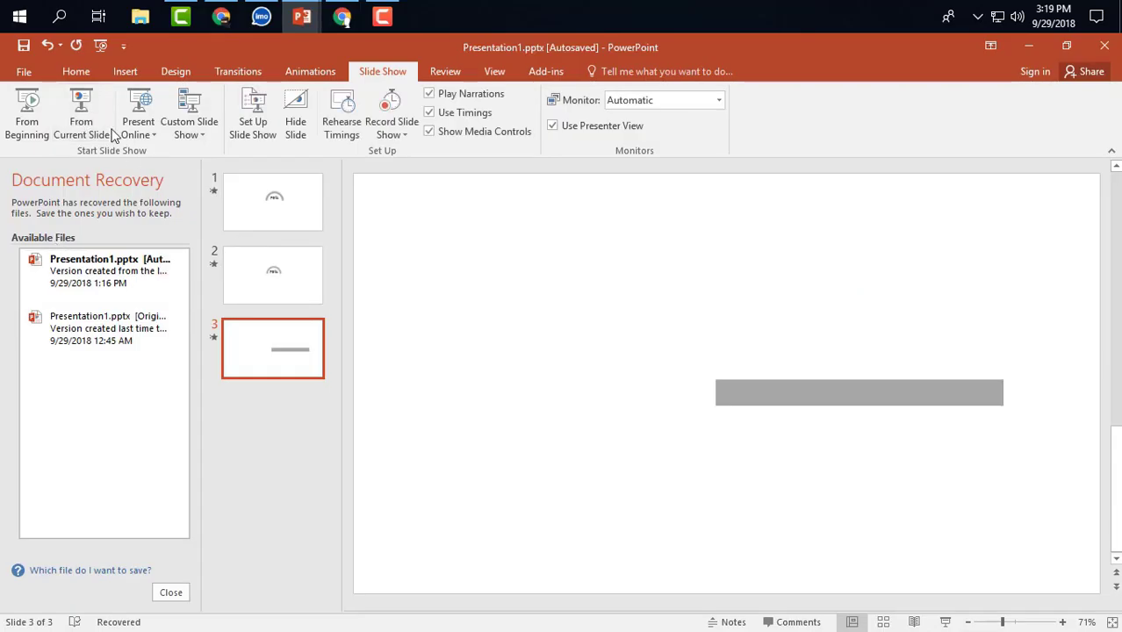
click(75, 71)
click(151, 133)
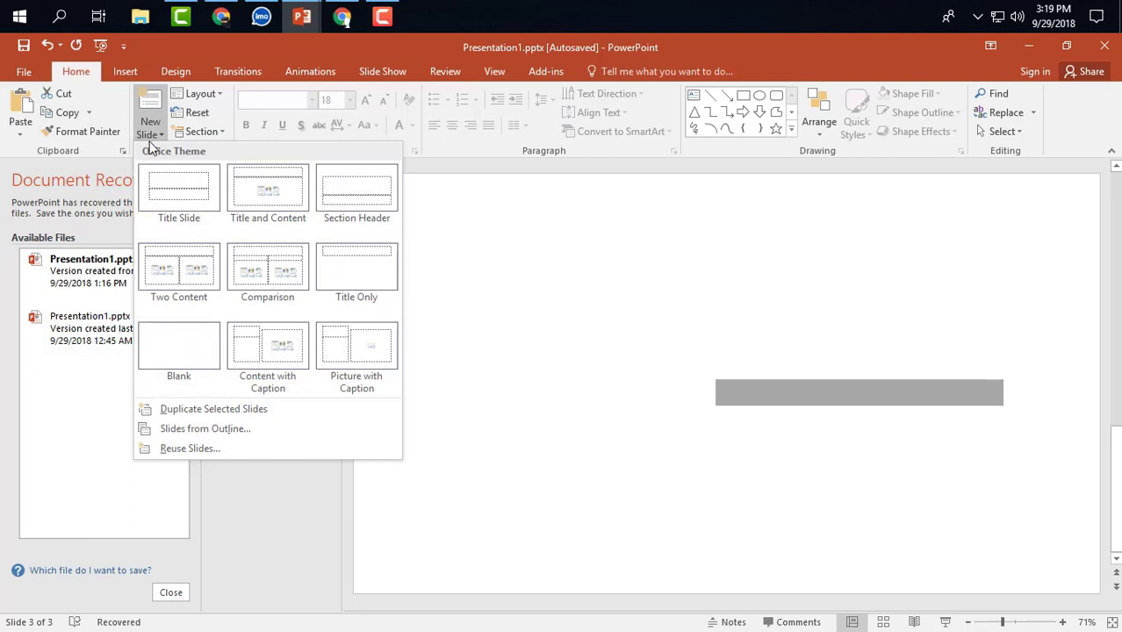
click(193, 353)
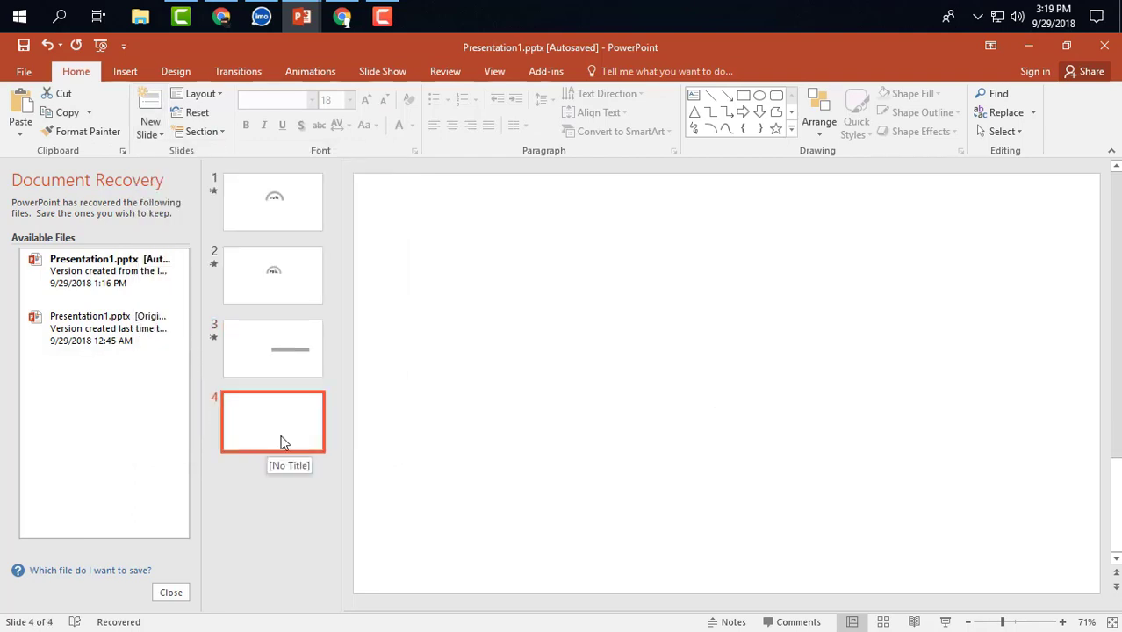
Check the gray bar on slide 3, then return to slide 4 and pick the Rectangle shape
click(247, 365)
click(813, 398)
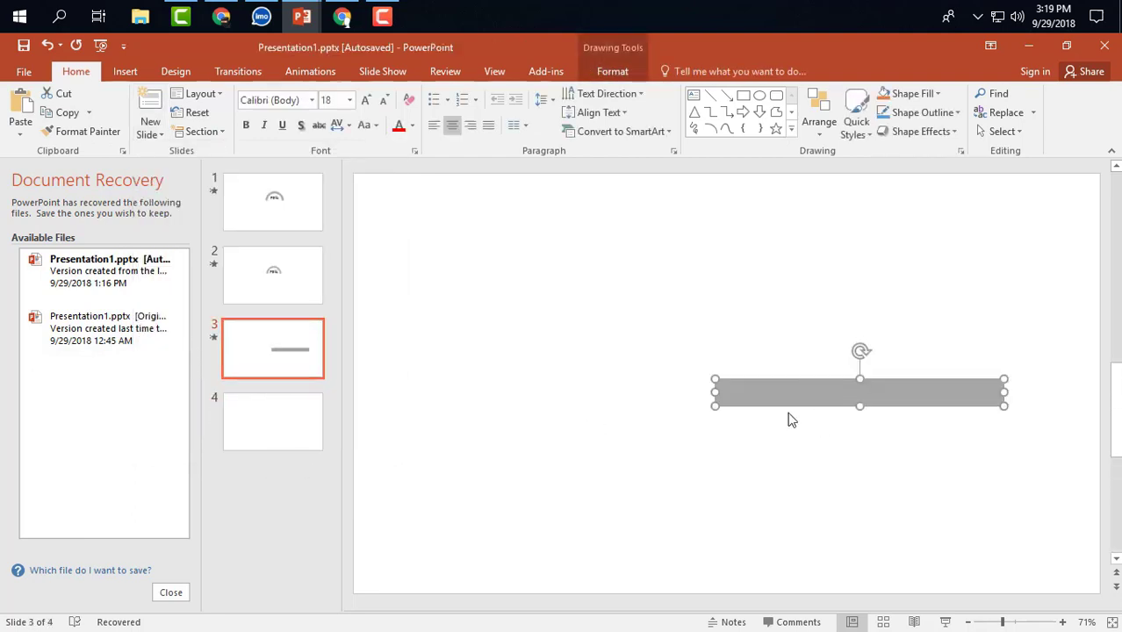
click(266, 404)
click(745, 98)
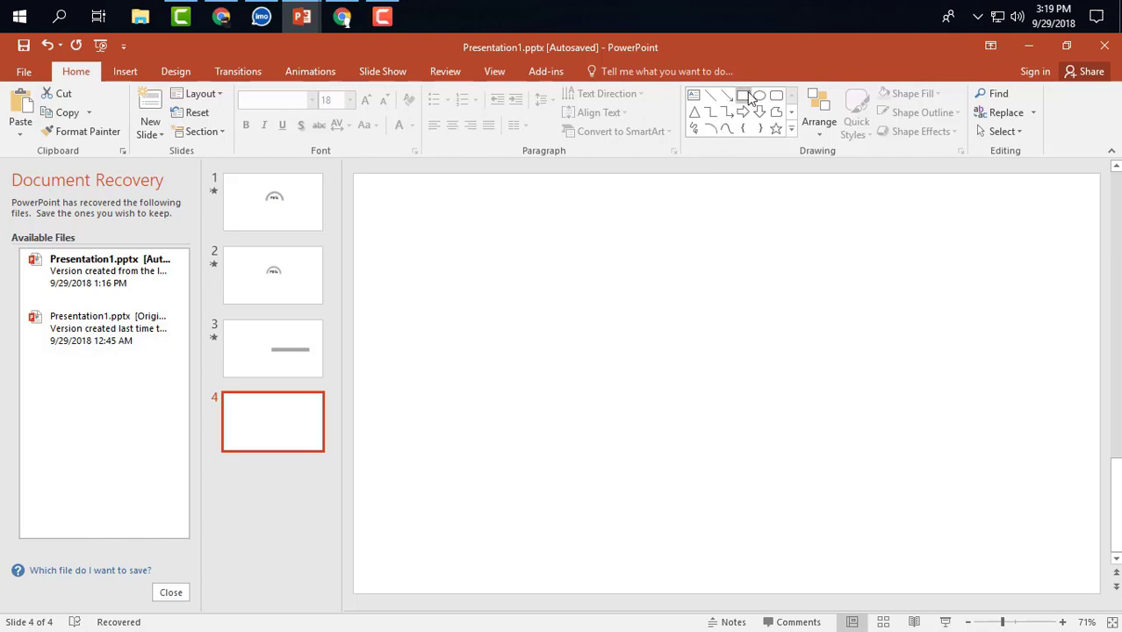
Draw a long thin rectangle on slide 4 with no outline
drag(652, 353, 925, 382)
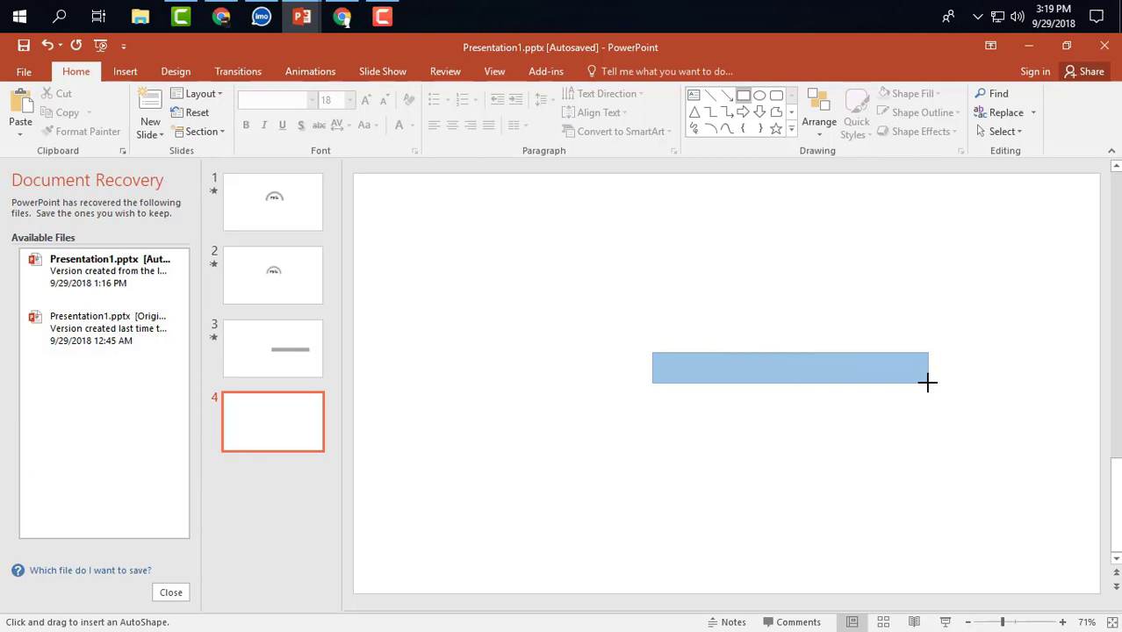
drag(928, 382, 928, 383)
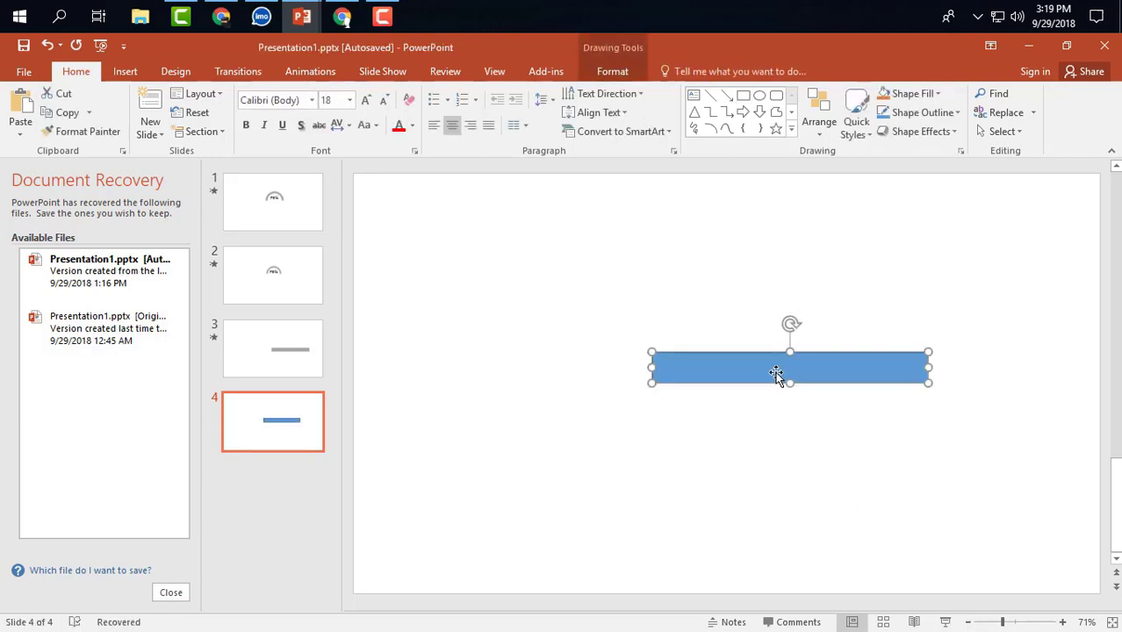
right_click(777, 372)
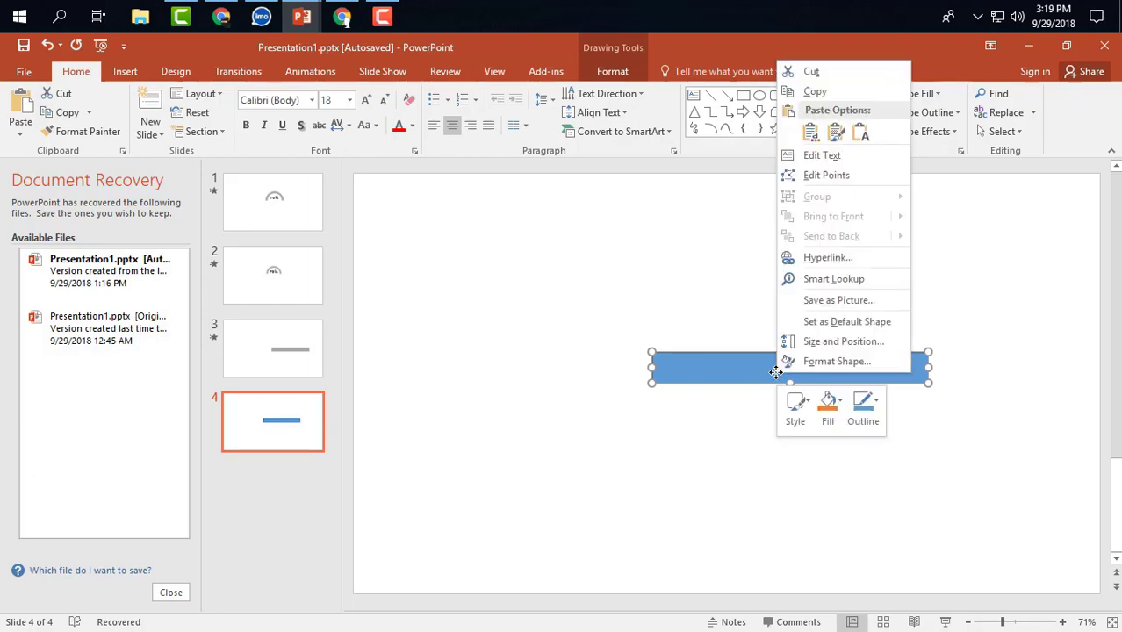
click(878, 405)
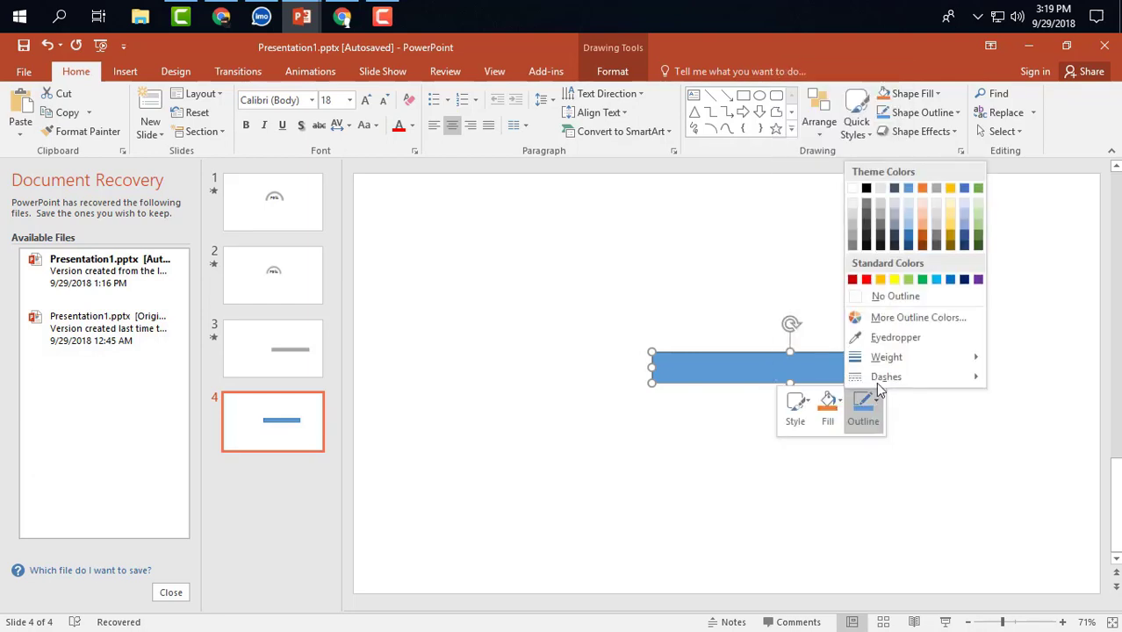
click(885, 299)
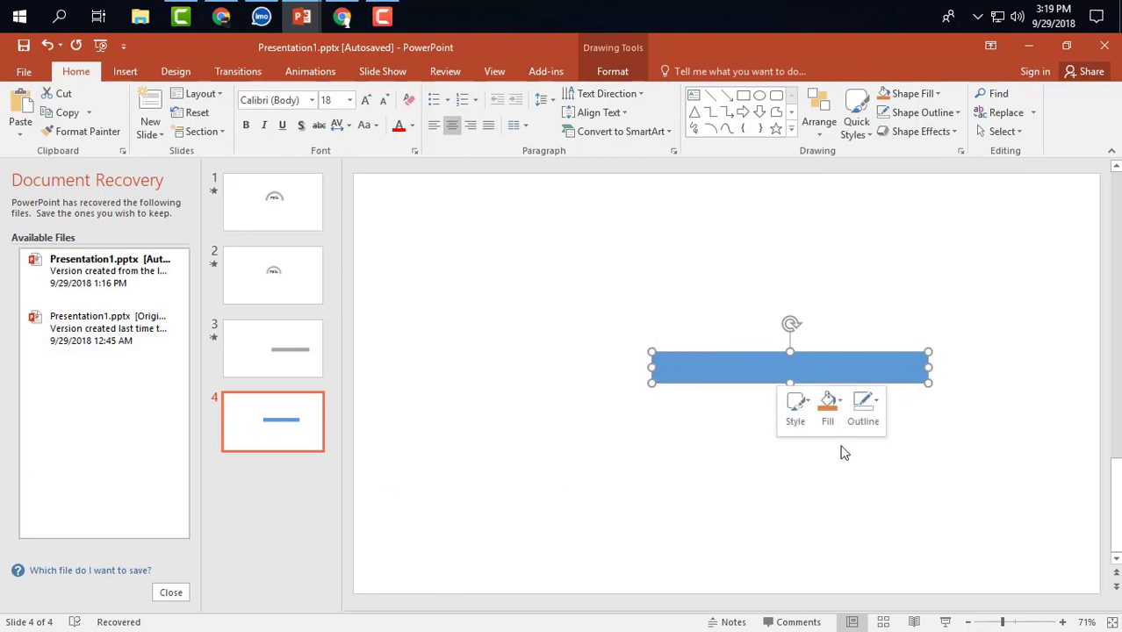
Fill the rectangle gray and move it right of the slide centre
click(827, 408)
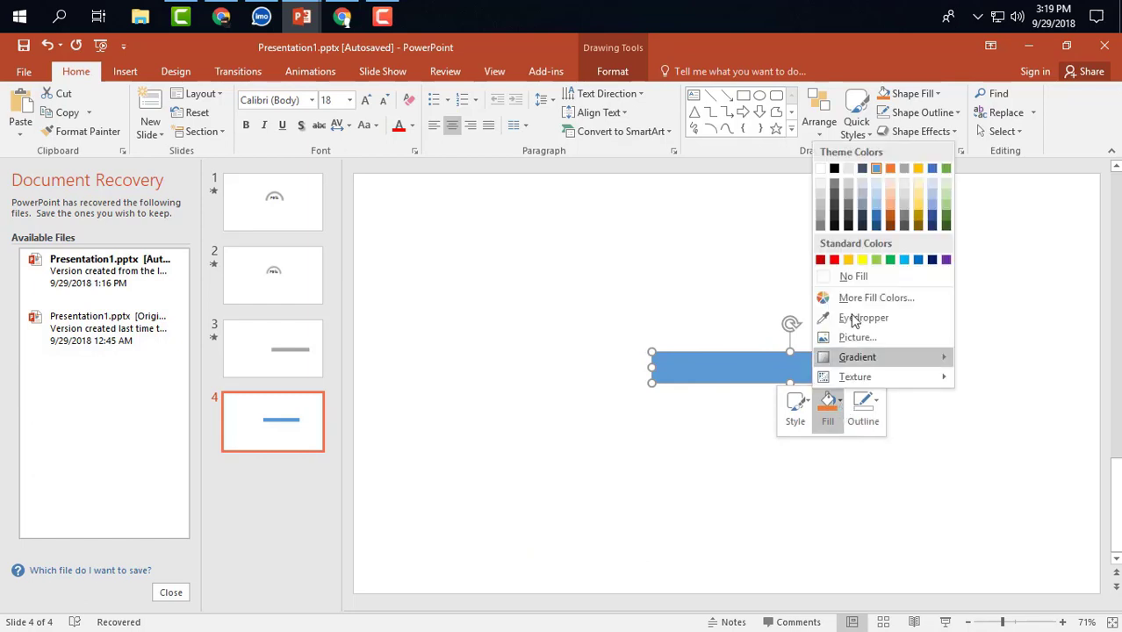
click(817, 208)
click(744, 451)
drag(792, 375, 873, 384)
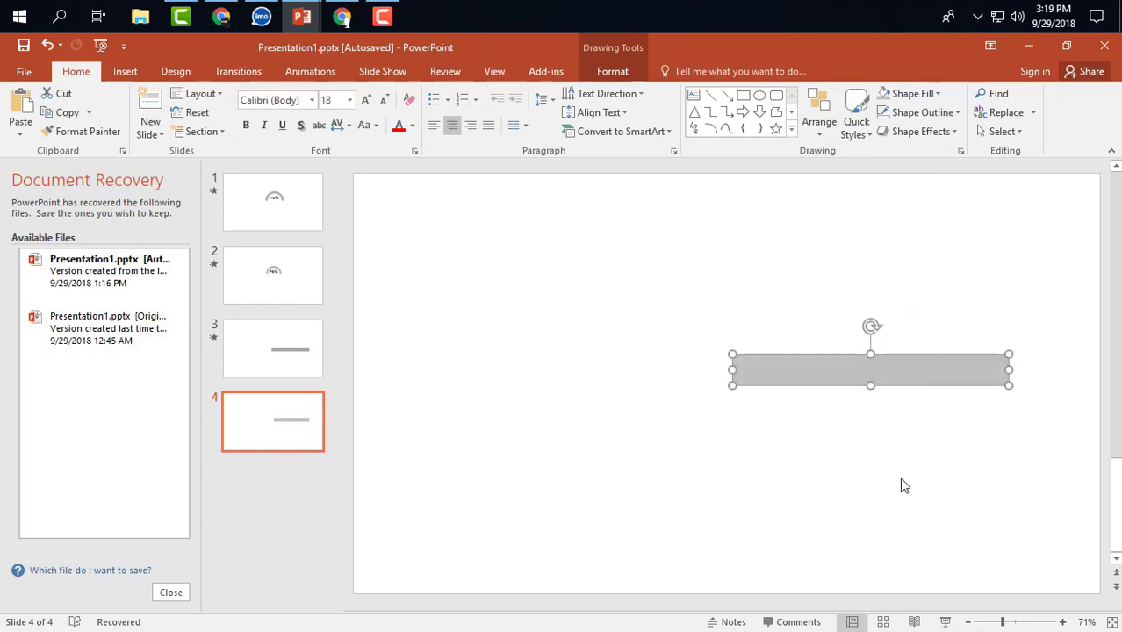
click(794, 474)
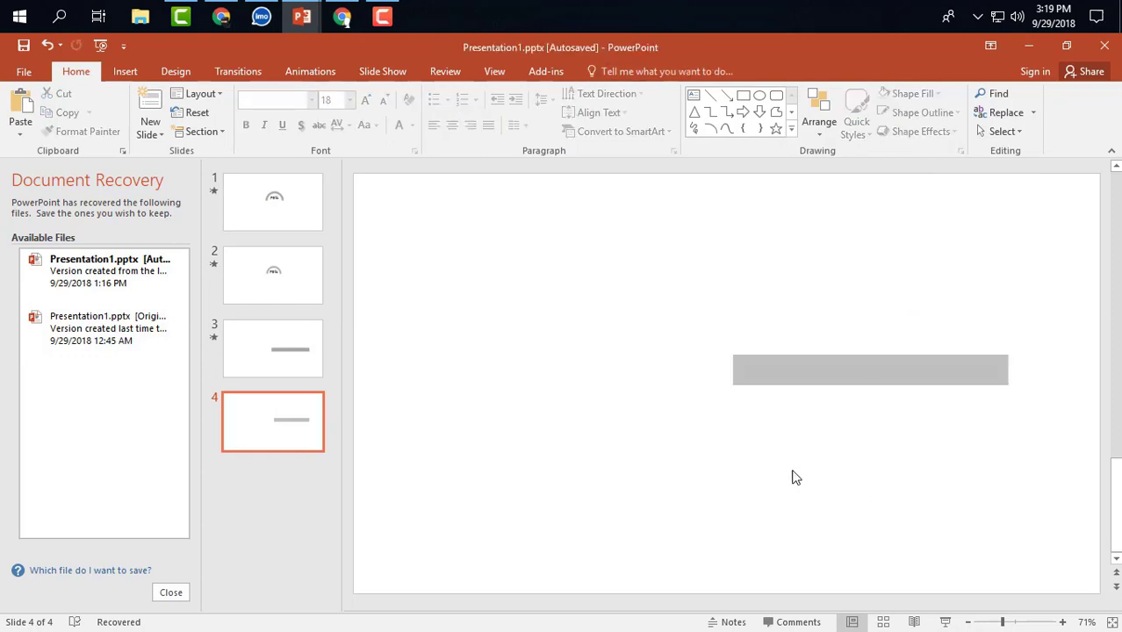
click(787, 372)
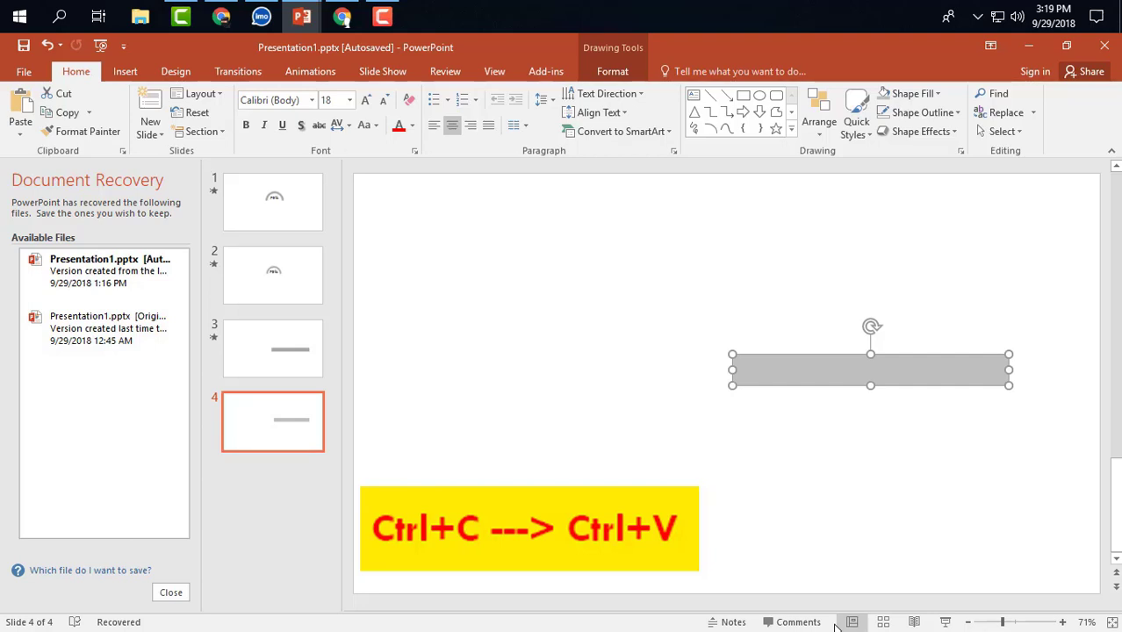
Duplicate the gray bar and place the copy just left of it with a small gap
key(ctrl+c)
key(ctrl+v)
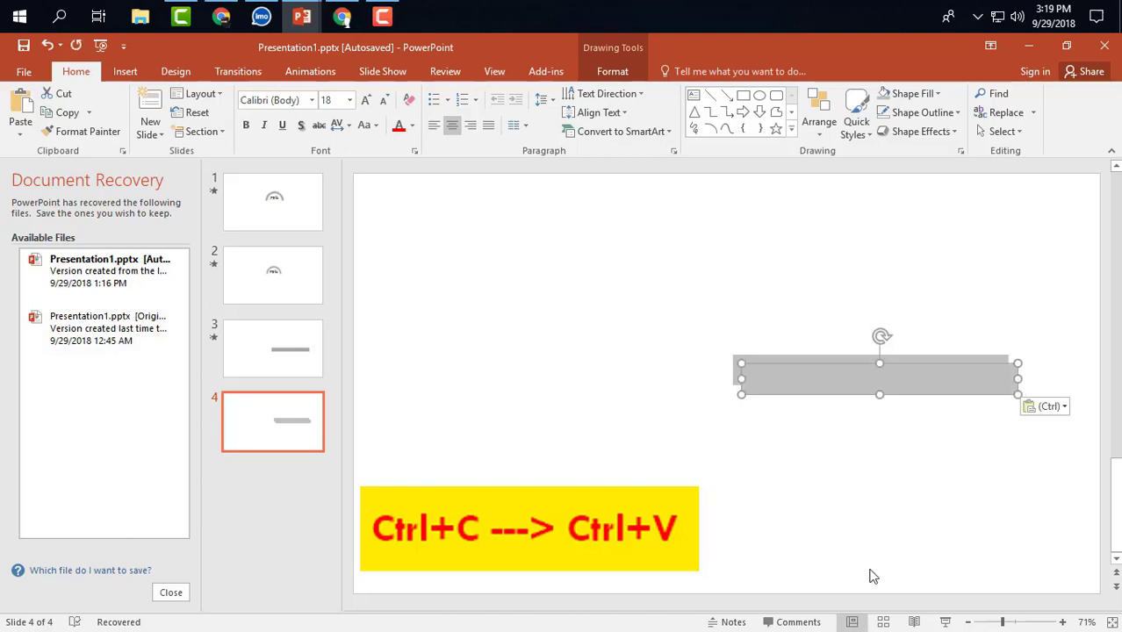
mouse_move(966, 381)
mouse_down()
mouse_move(834, 411)
mouse_move(642, 369)
mouse_up()
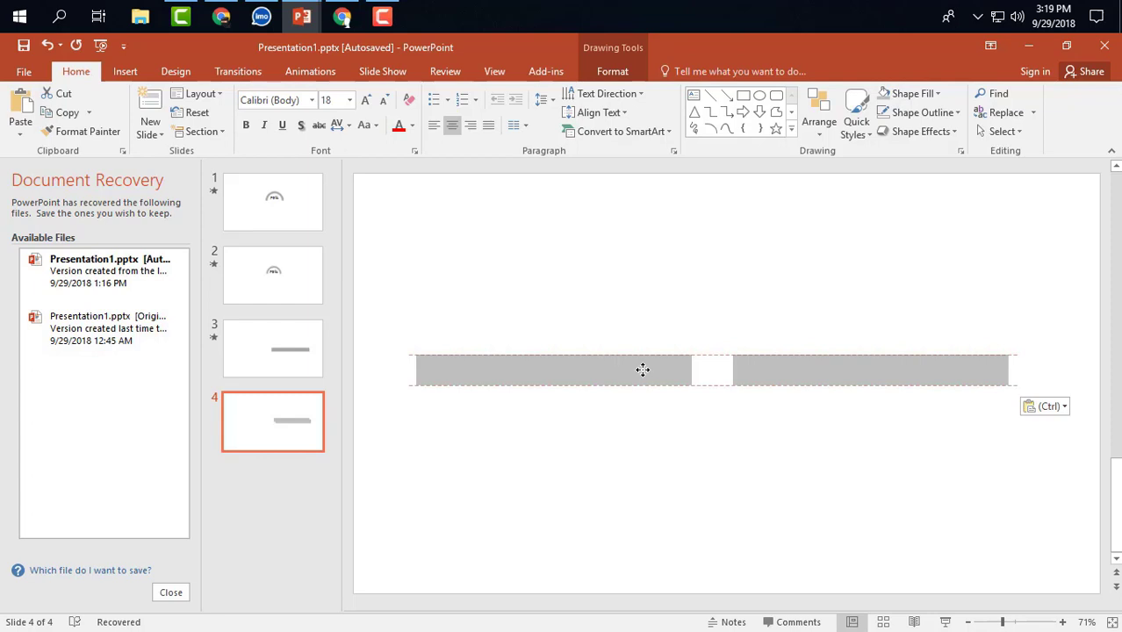
drag(642, 370, 646, 370)
click(699, 520)
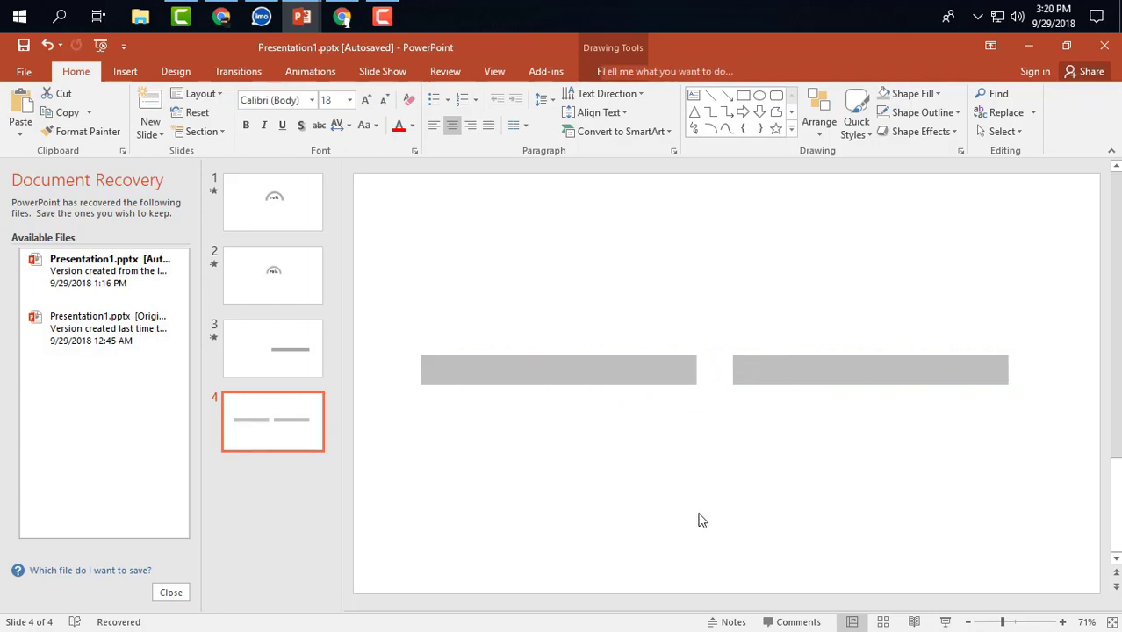
Fill the left bar light green
click(631, 375)
right_click(631, 375)
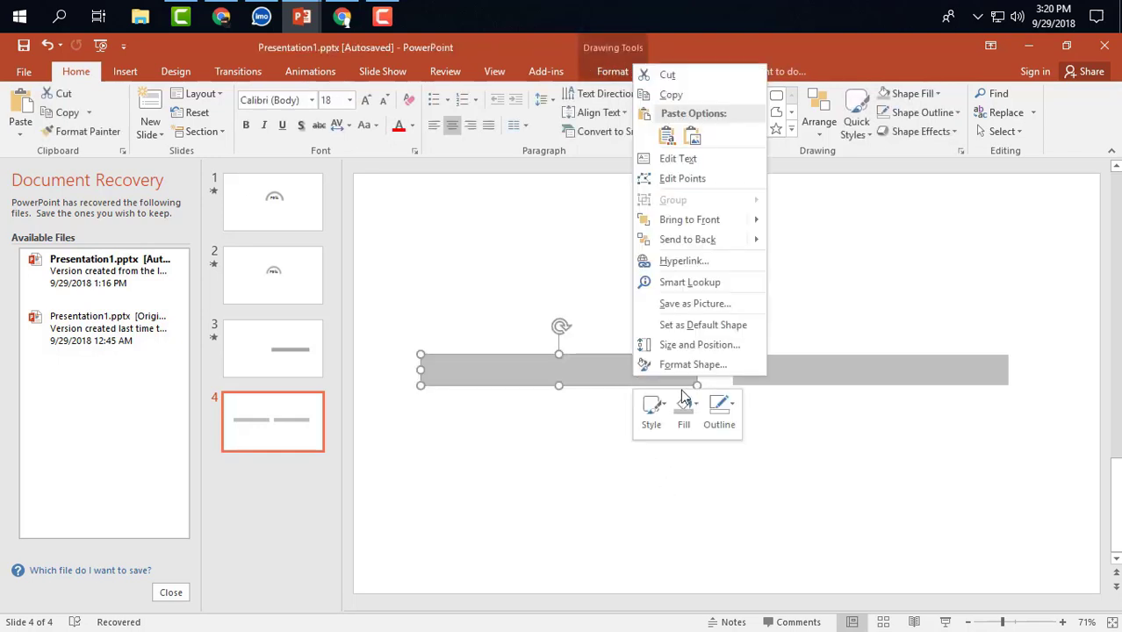
click(688, 405)
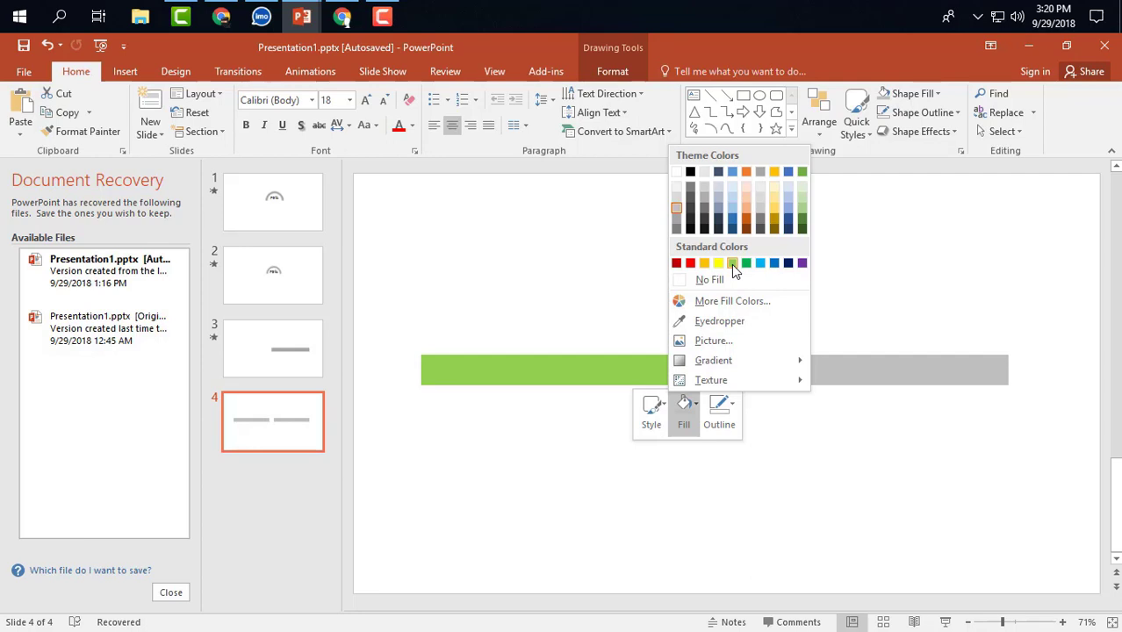
click(731, 265)
click(702, 468)
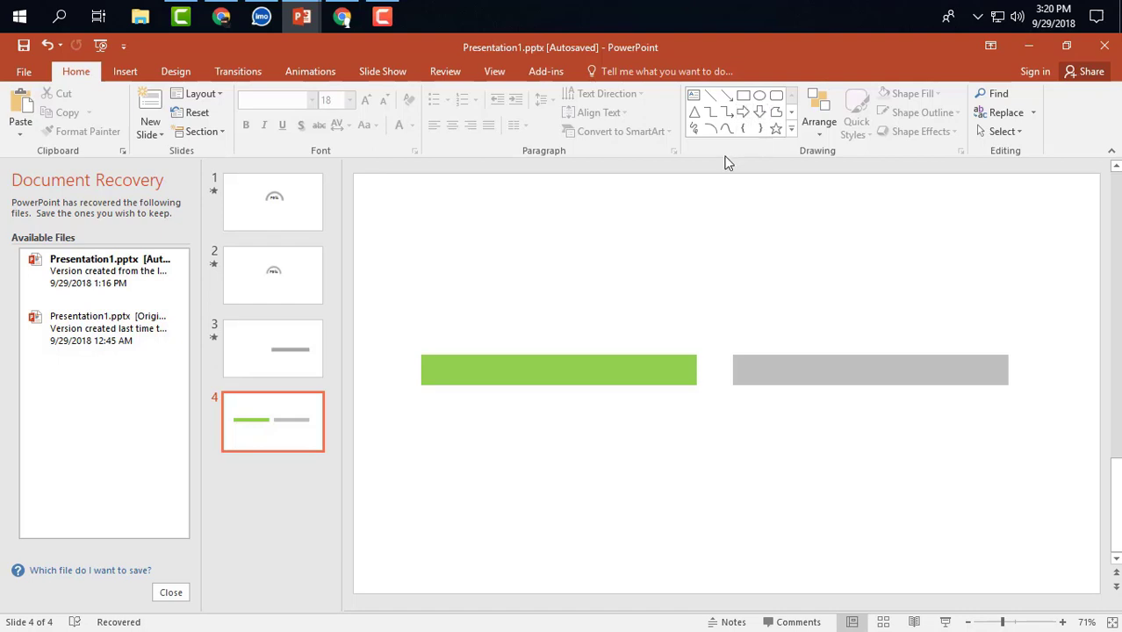
click(696, 116)
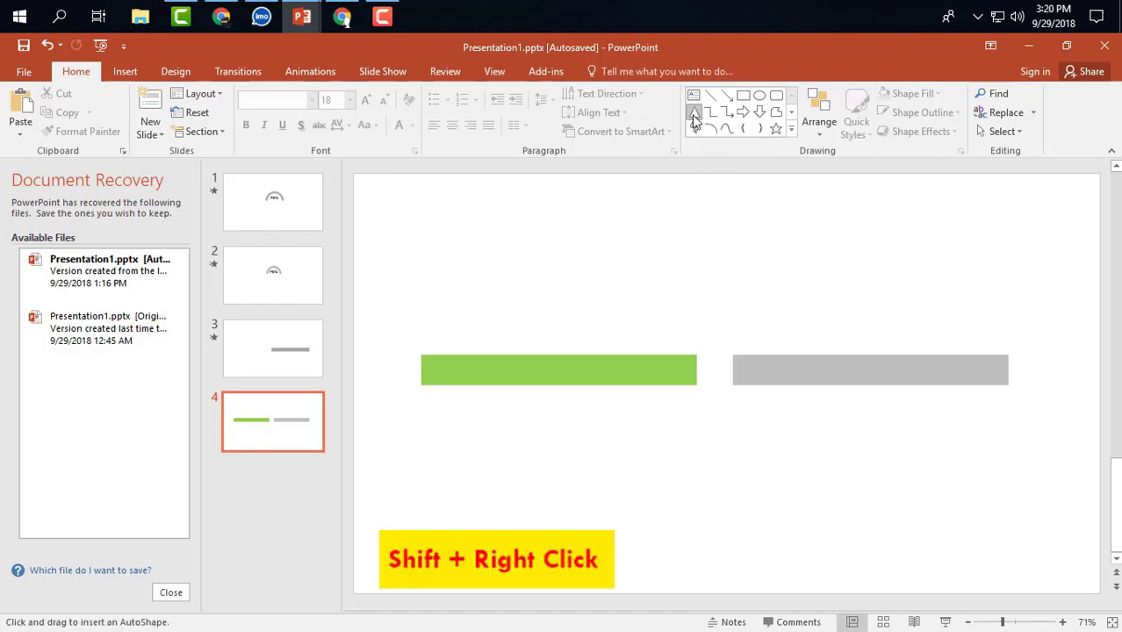
Draw a triangle, flip it to point down, and set its tip on the green bar's right end
mouse_move(643, 252)
mouse_down()
mouse_move(699, 311)
mouse_move(684, 296)
mouse_move(694, 301)
mouse_up()
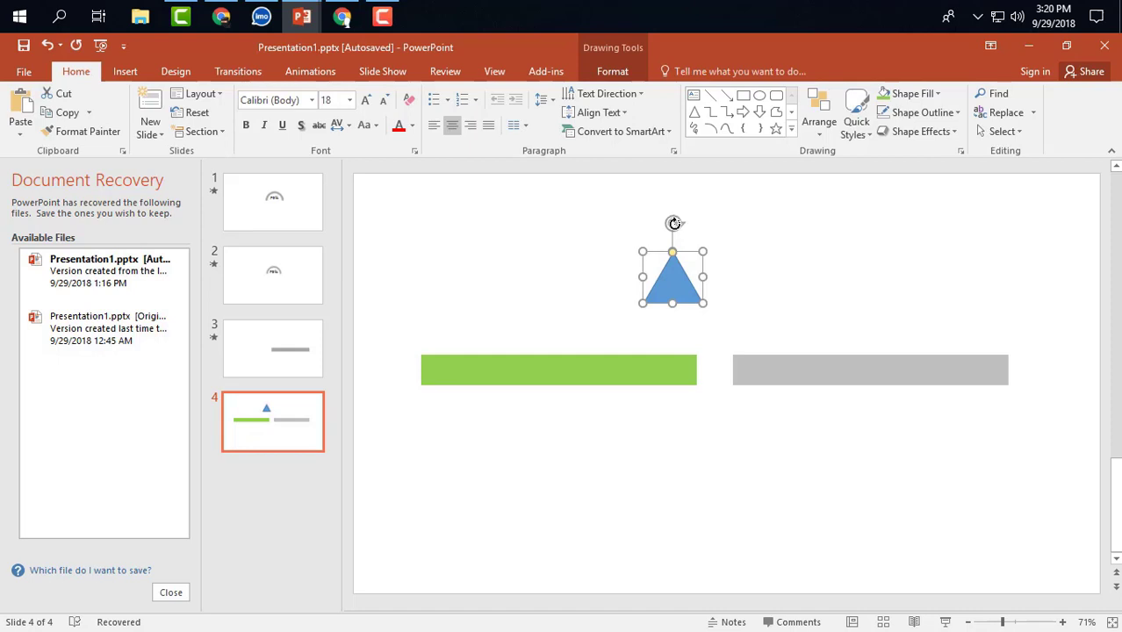
mouse_move(674, 223)
mouse_down()
mouse_move(693, 240)
mouse_move(705, 291)
mouse_move(667, 332)
mouse_up()
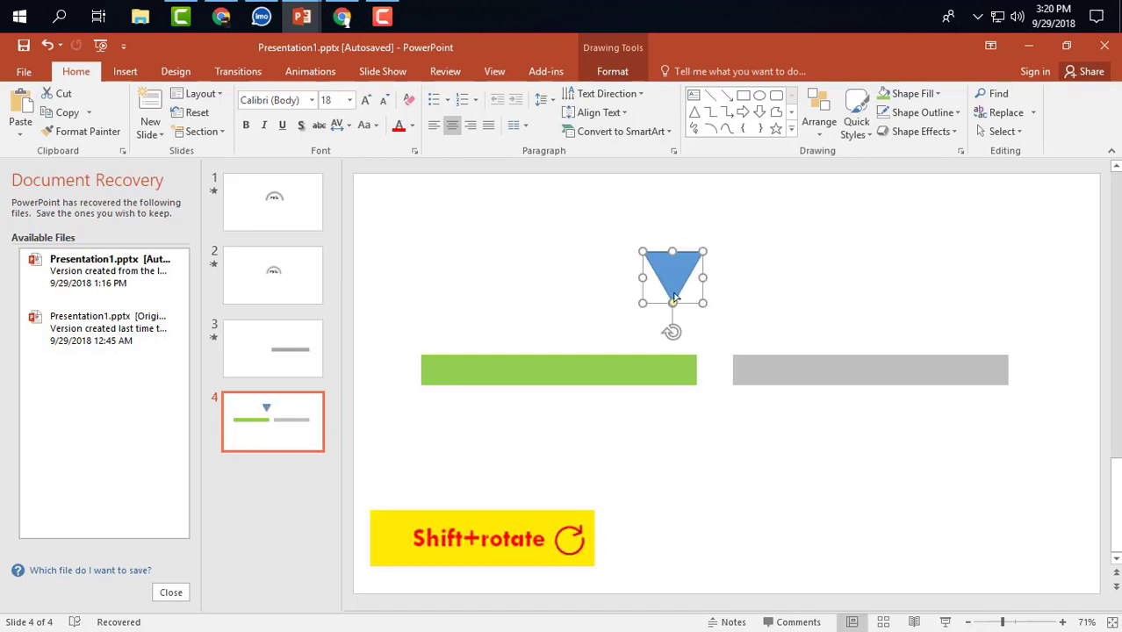
drag(675, 277, 693, 319)
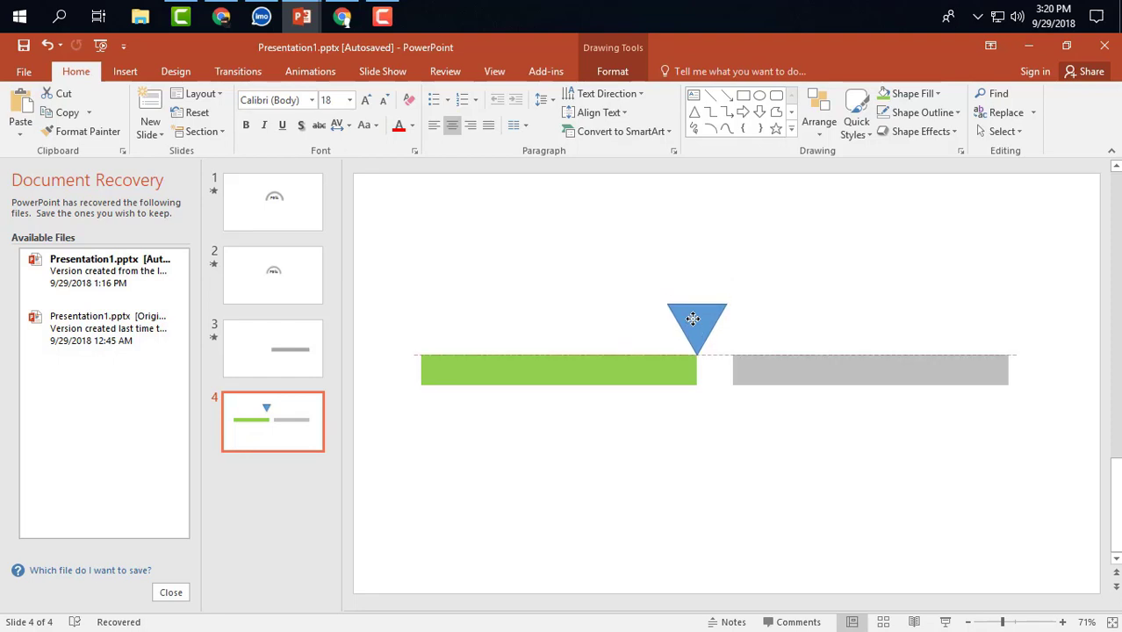
drag(693, 318, 689, 322)
Check the blue triangle marker's alignment against the green bar's right end
click(694, 420)
click(663, 385)
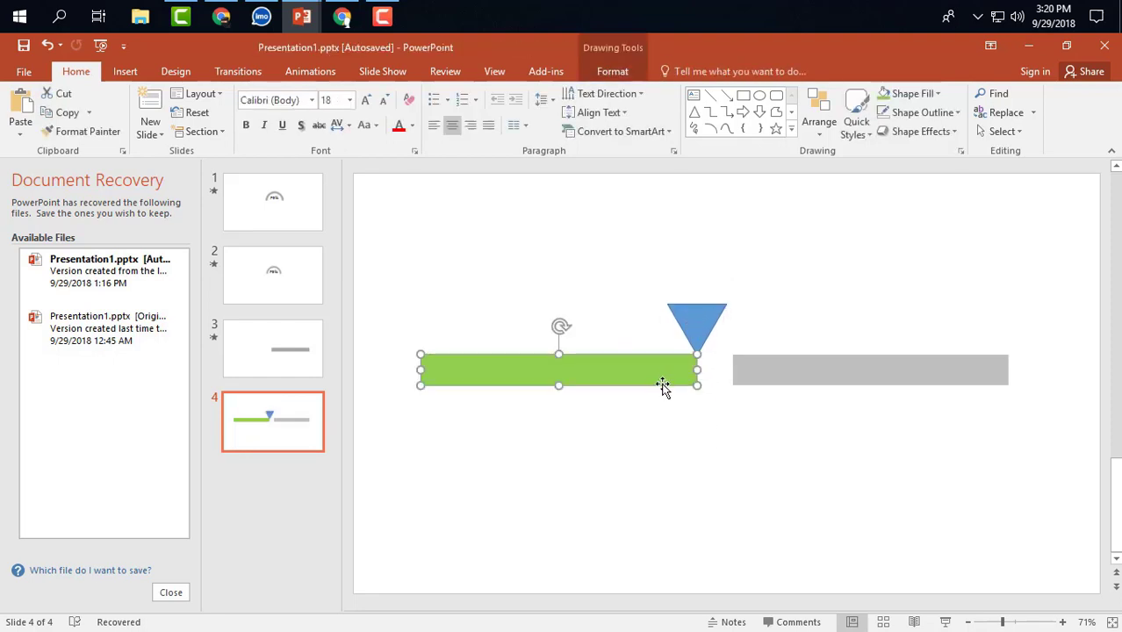
click(689, 343)
click(738, 433)
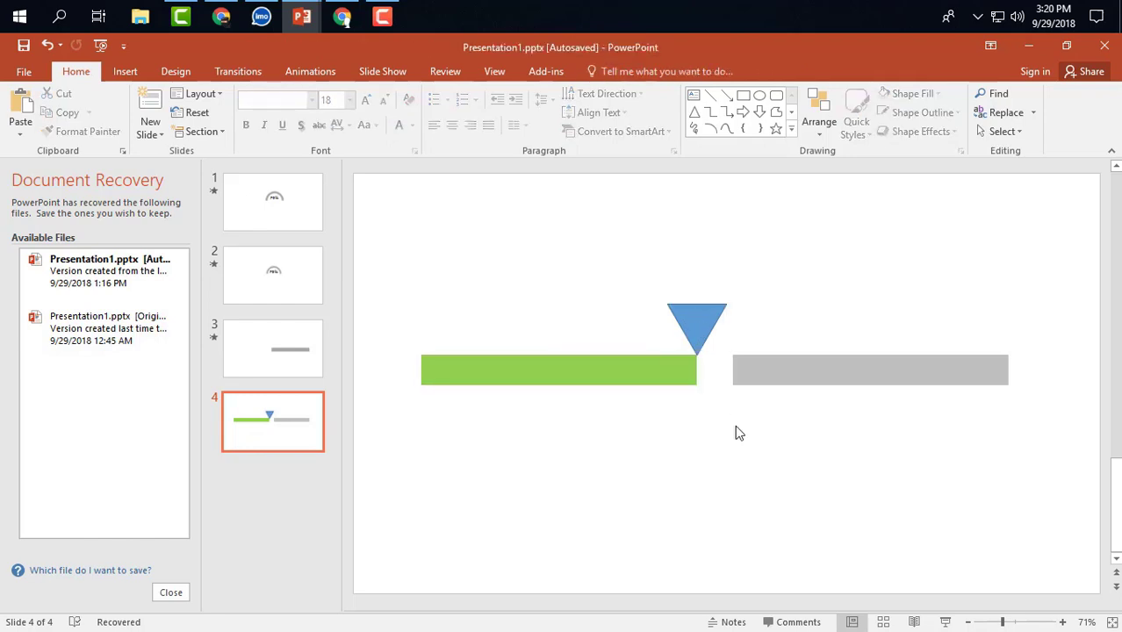
click(696, 332)
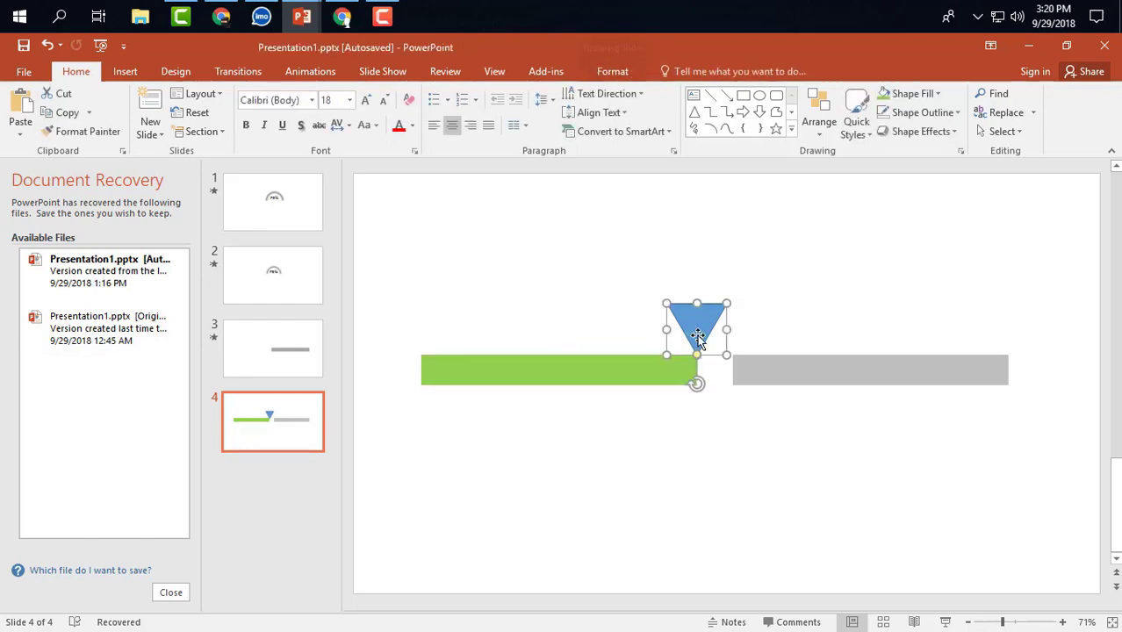
click(760, 480)
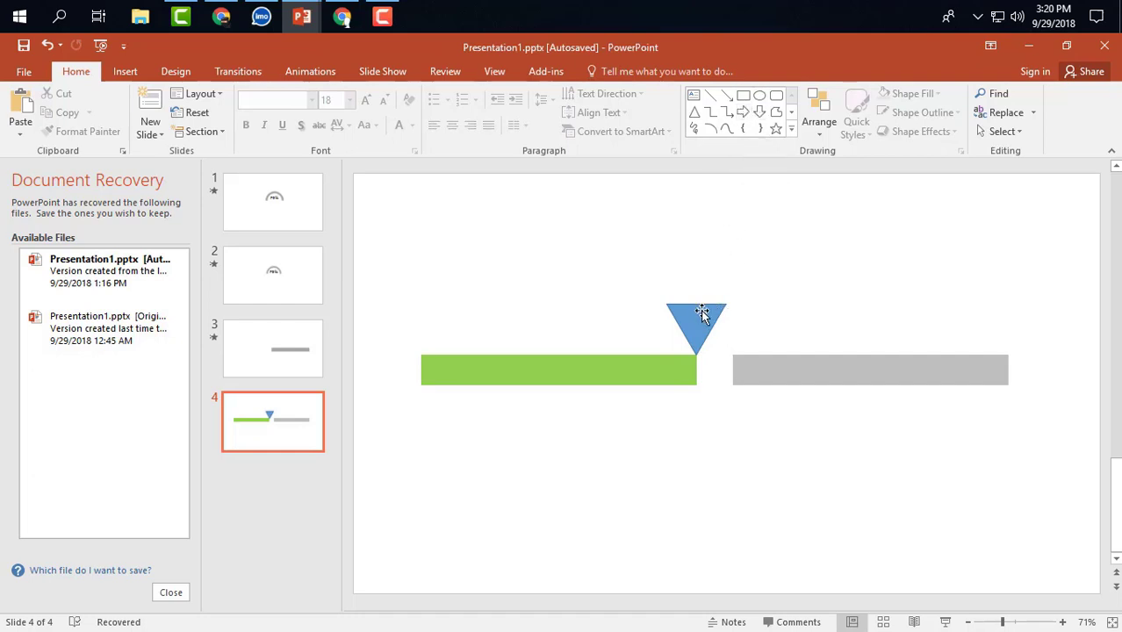
click(694, 93)
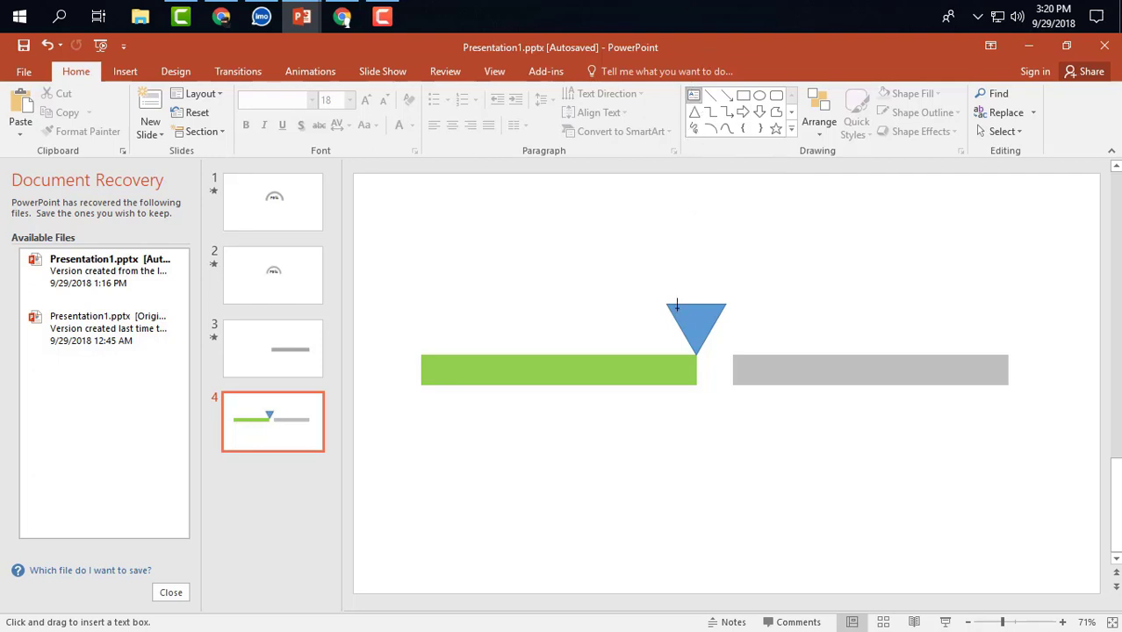
Add a '70%' text box over the triangle in bold Tw Cen MT
drag(677, 305, 717, 326)
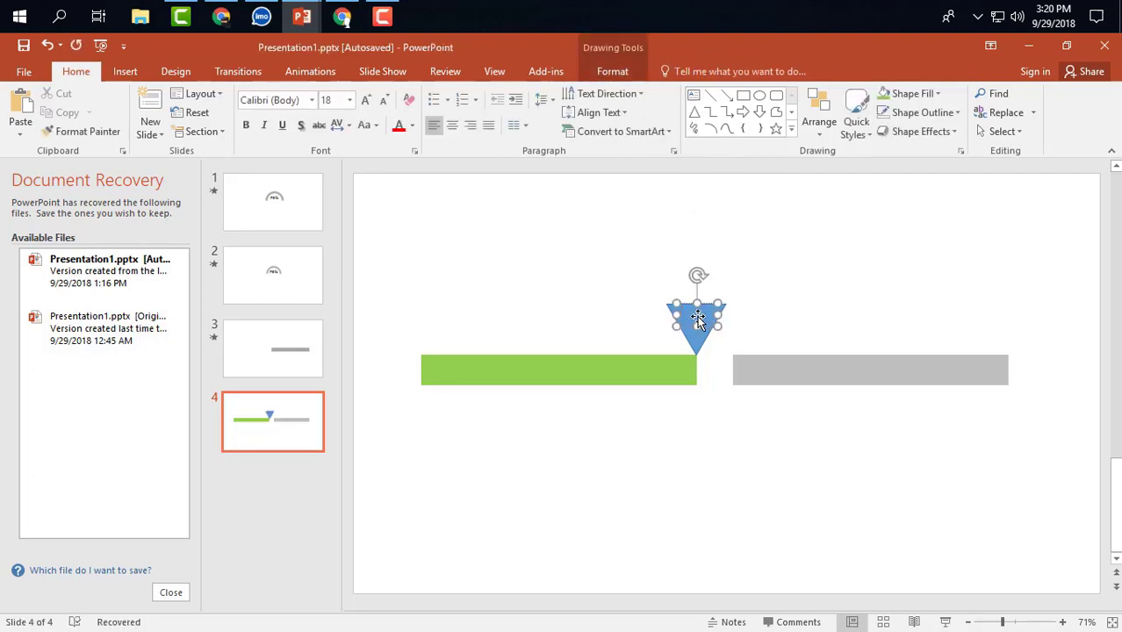
text(7%)
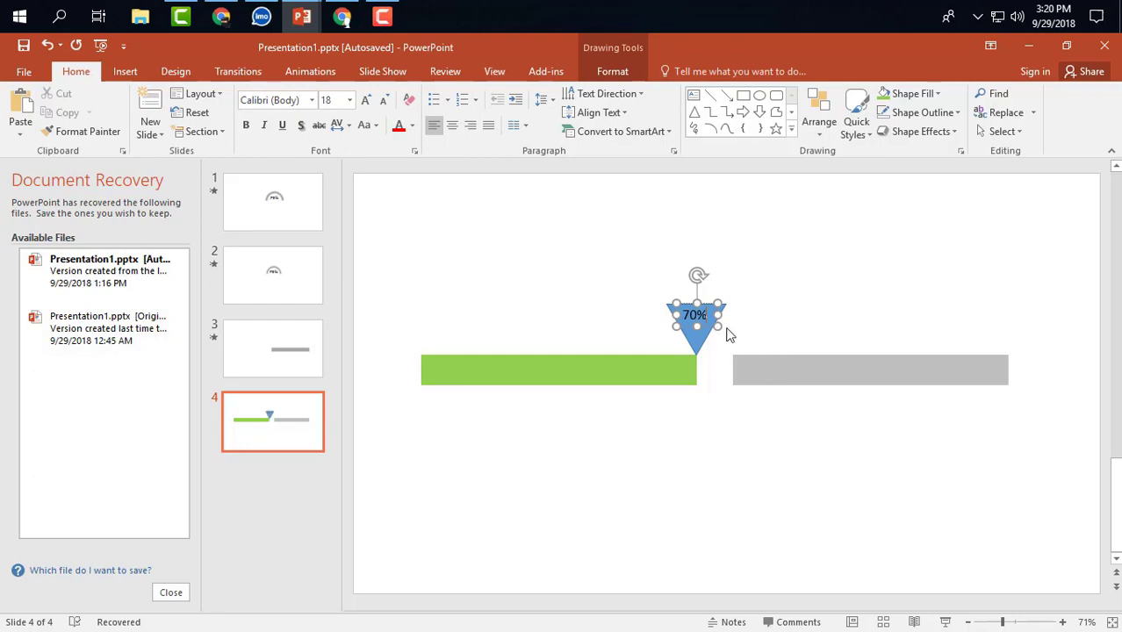
text(%)
key(ctrl+a)
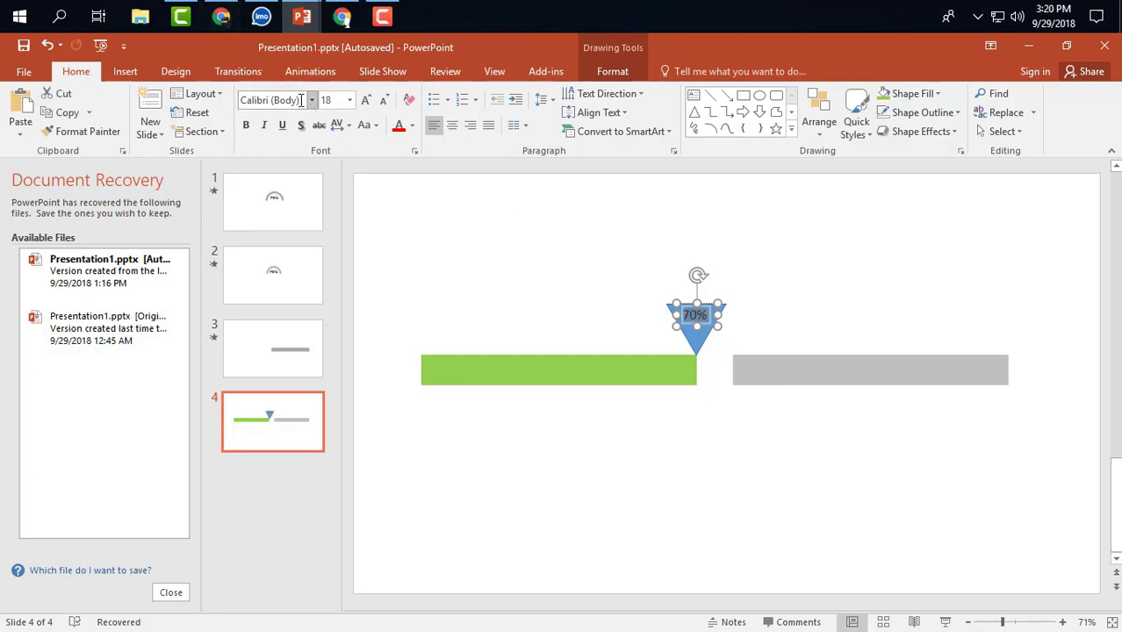
click(291, 102)
text(T)
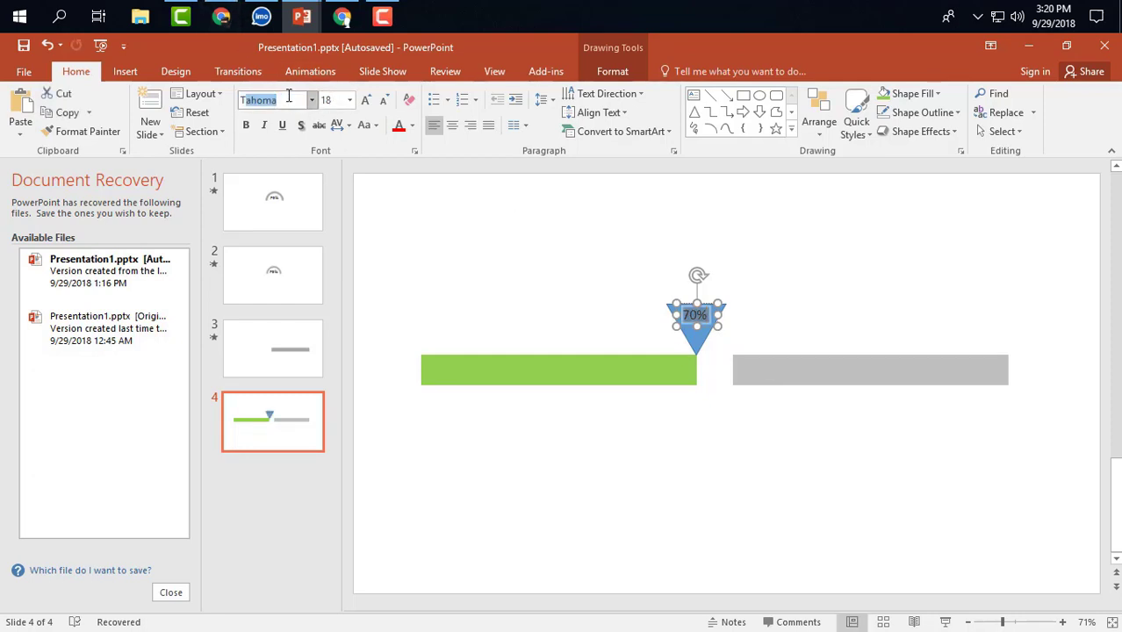
text(w Cen MT)
key(Return)
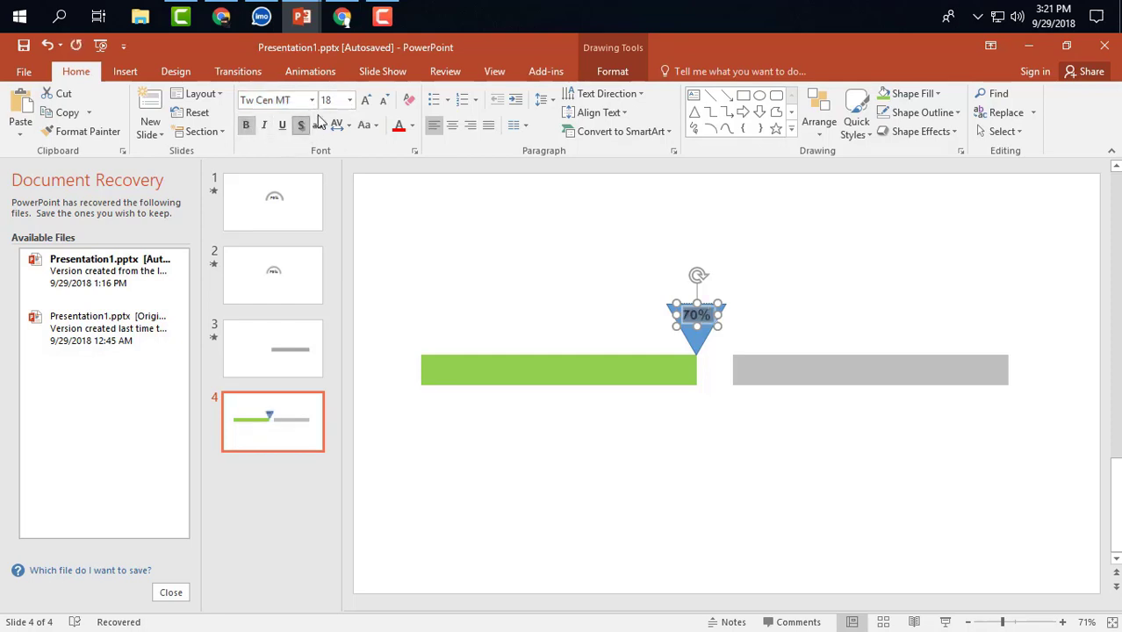
click(438, 231)
click(700, 321)
click(730, 440)
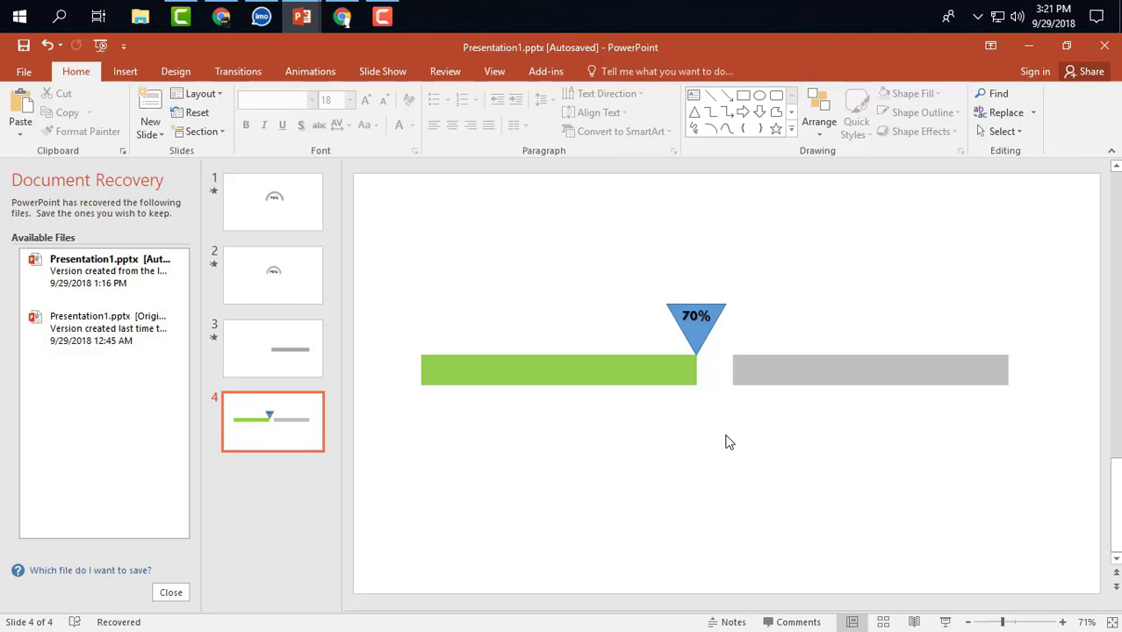
Select the green bar and the 70% triangle together and group them with Ctrl+G
click(745, 379)
click(738, 490)
click(647, 376)
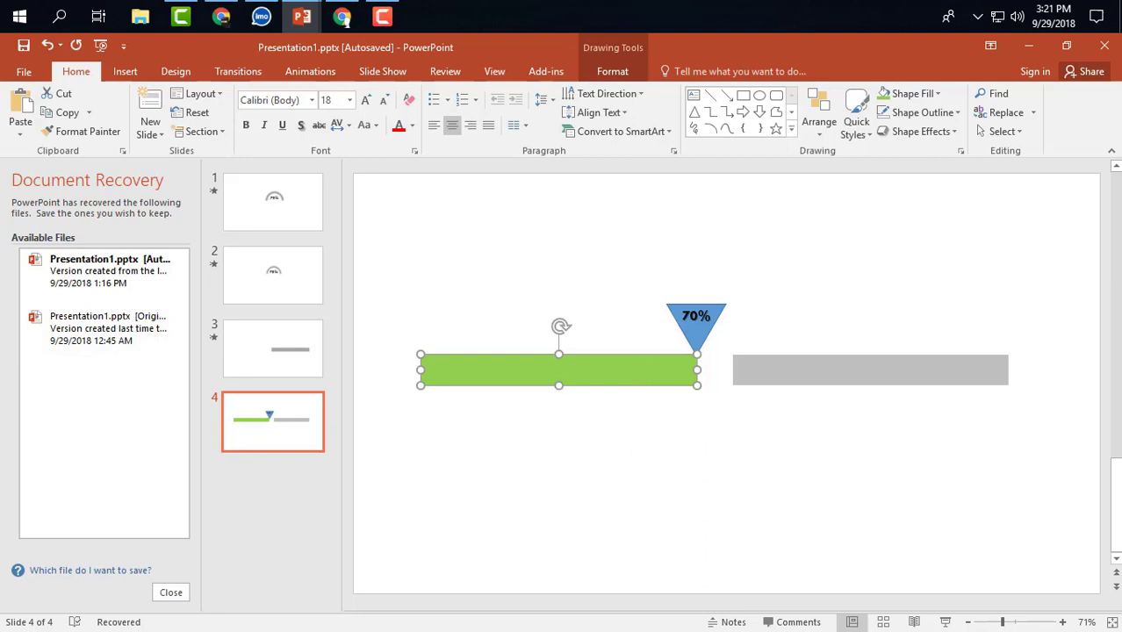
shift+click(699, 346)
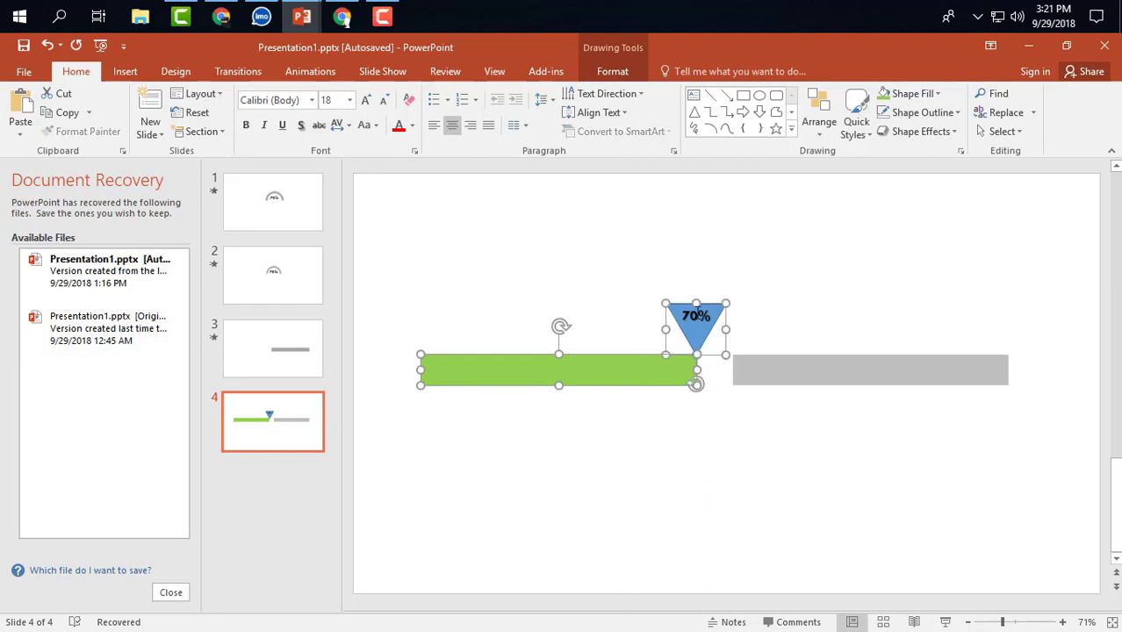
key(ctrl+g)
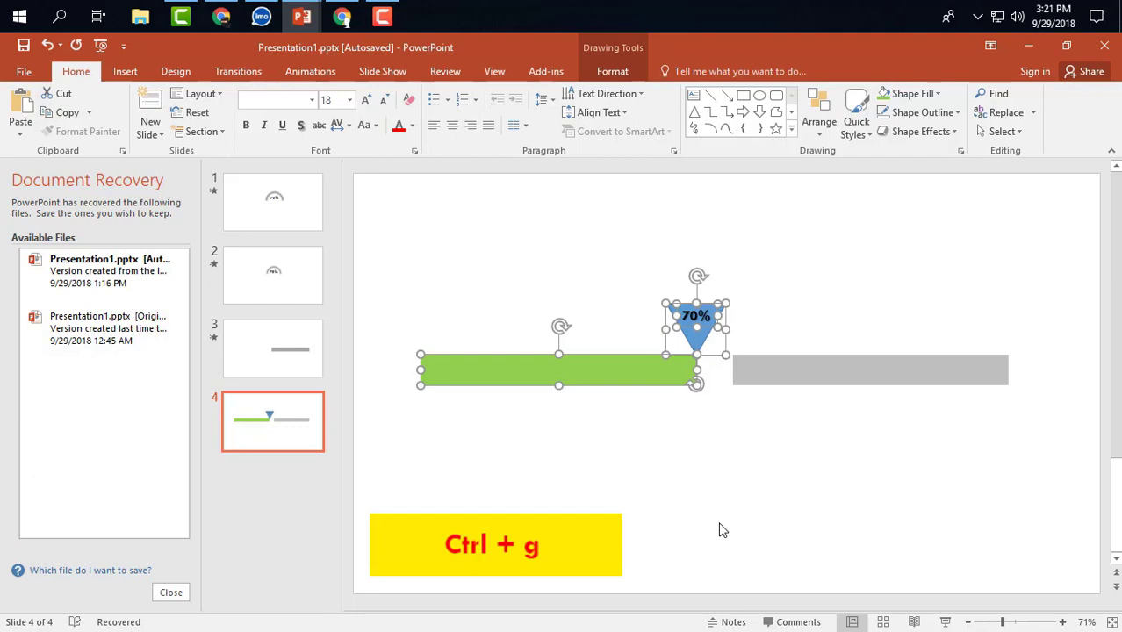
key(ctrl+g)
click(639, 522)
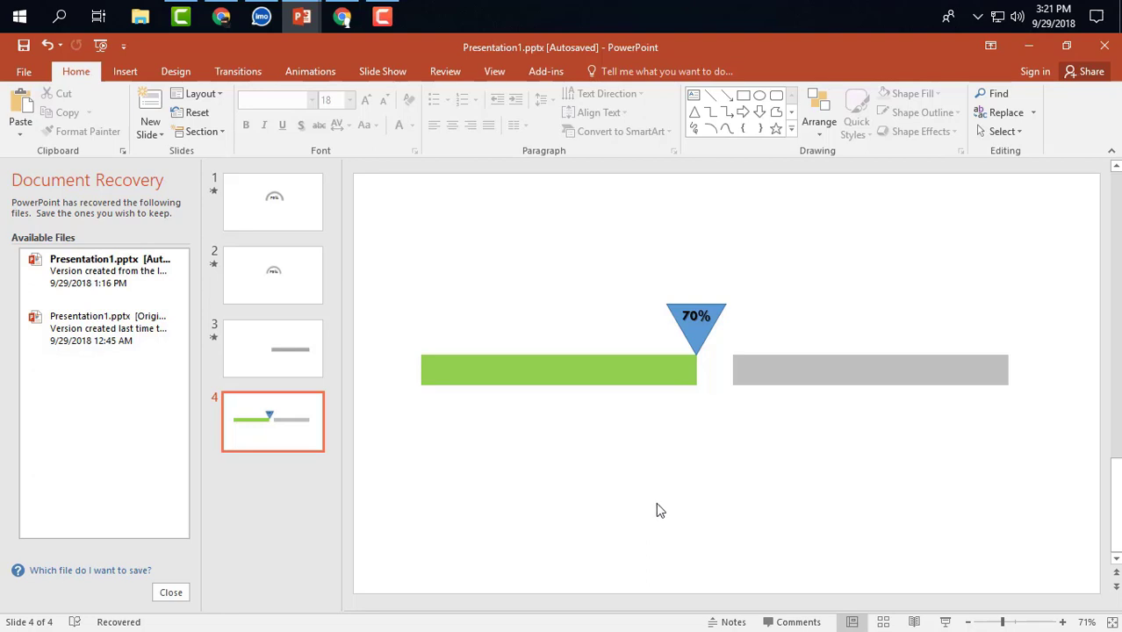
click(653, 383)
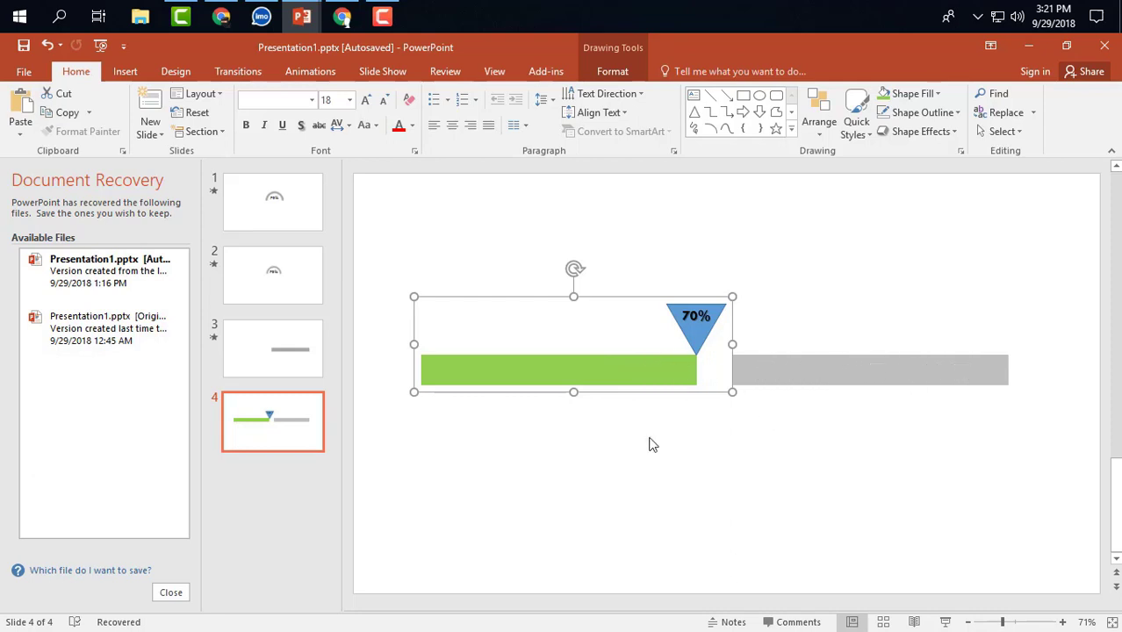
click(599, 486)
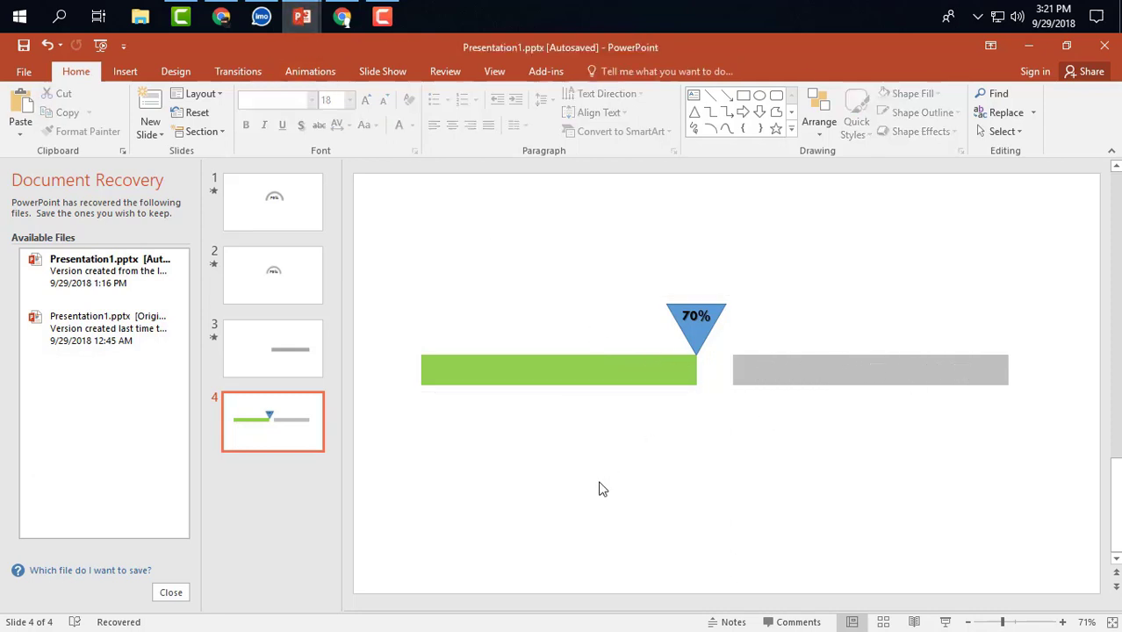
click(575, 364)
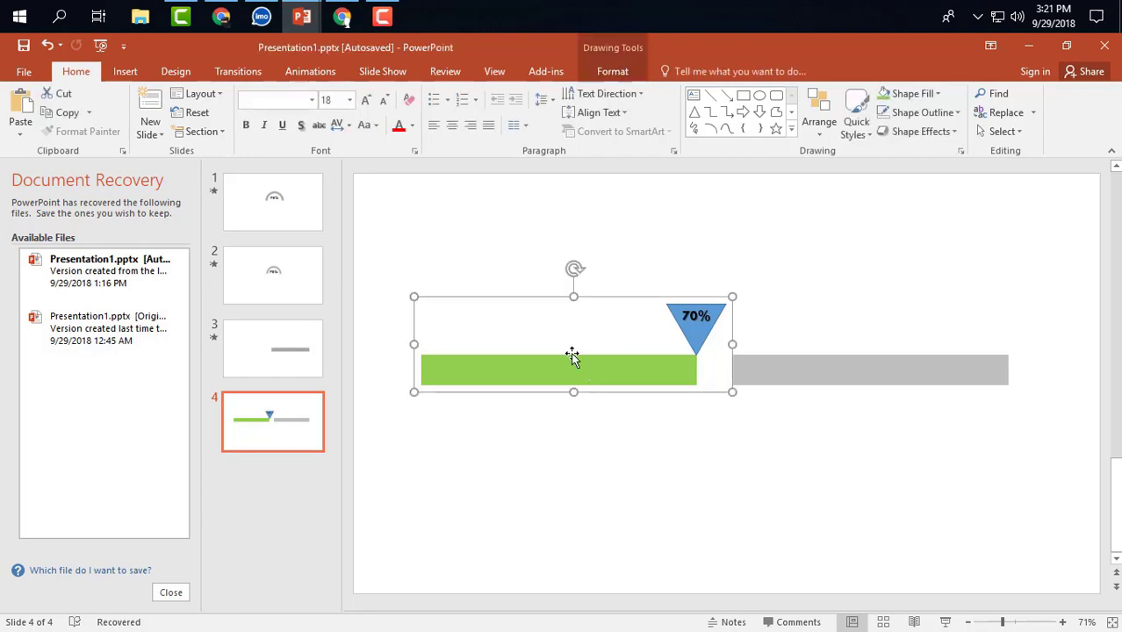
Pick the Right path in More Motion Paths for the grouped bar and marker
click(310, 71)
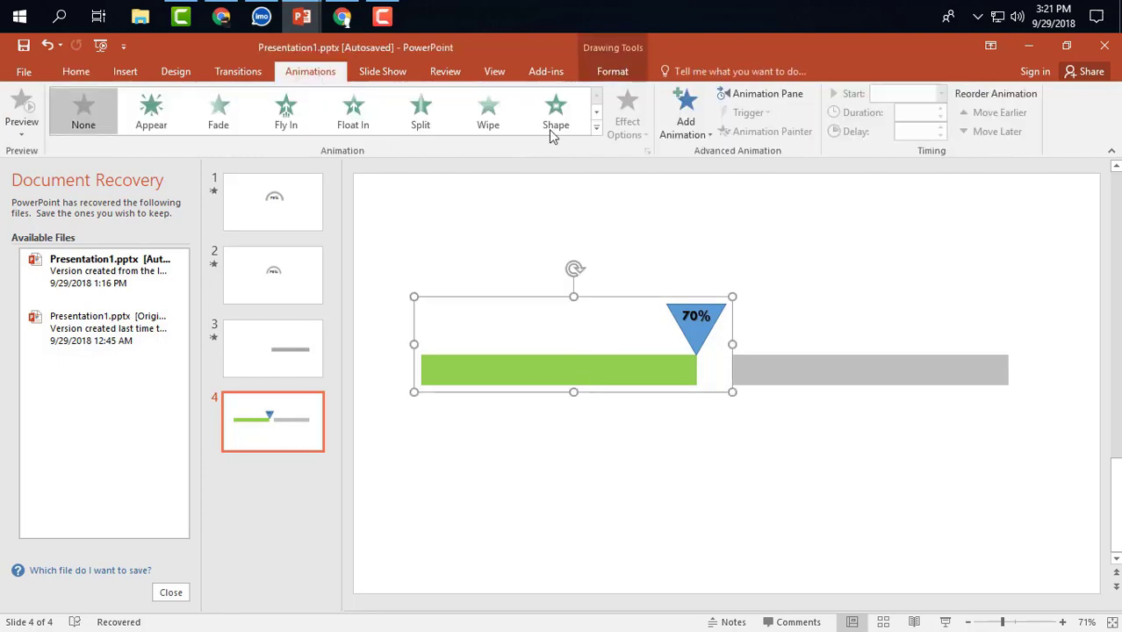
click(688, 127)
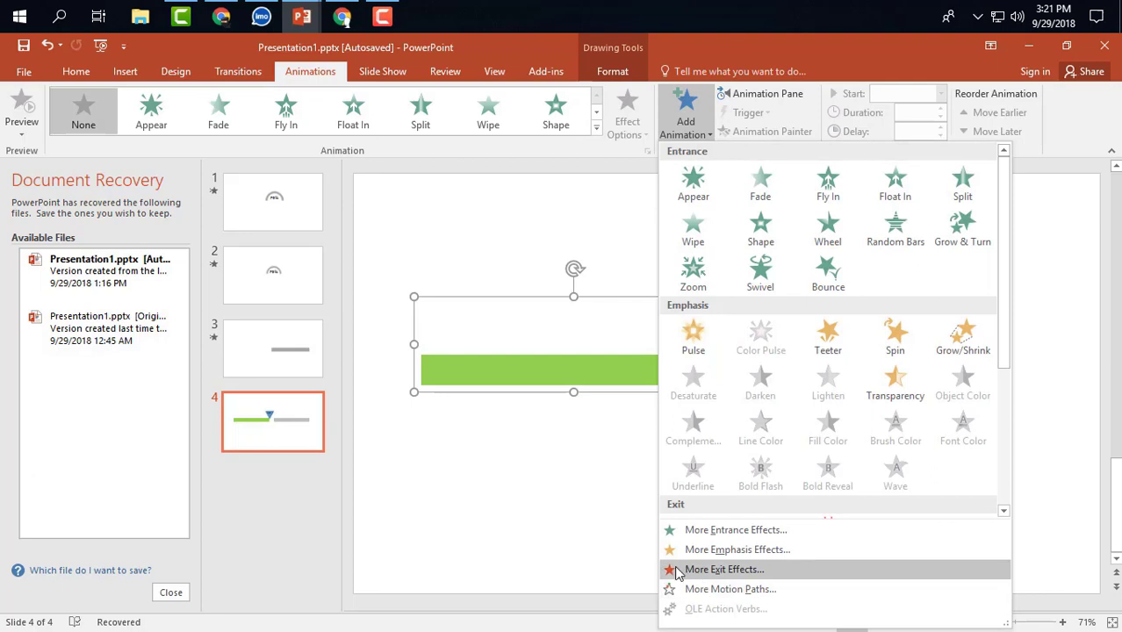
click(679, 595)
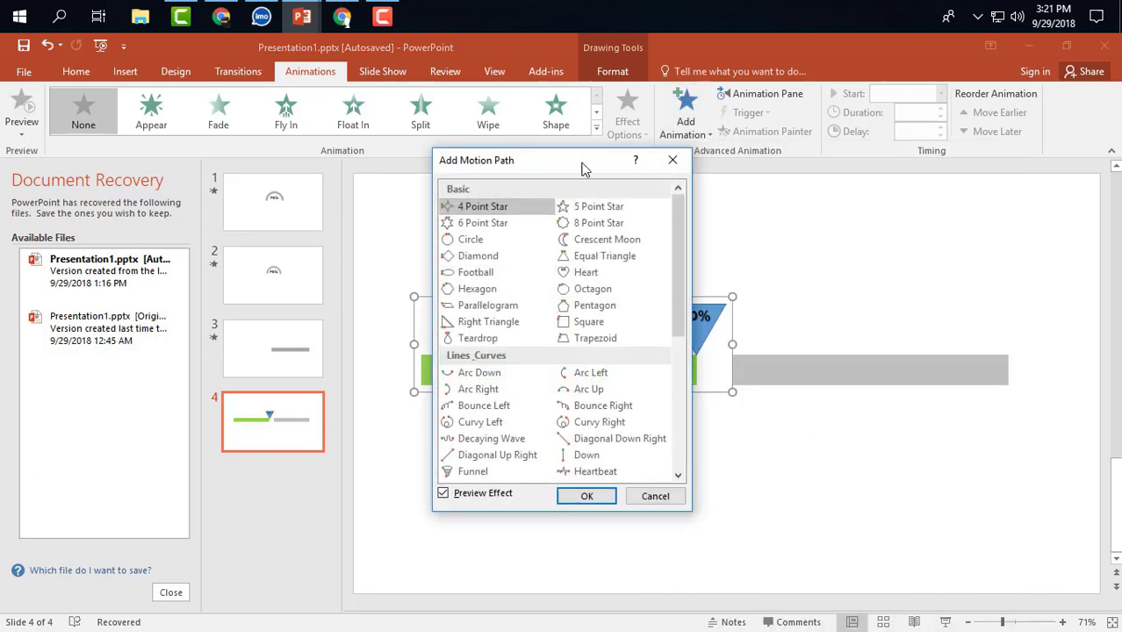
drag(582, 167, 432, 157)
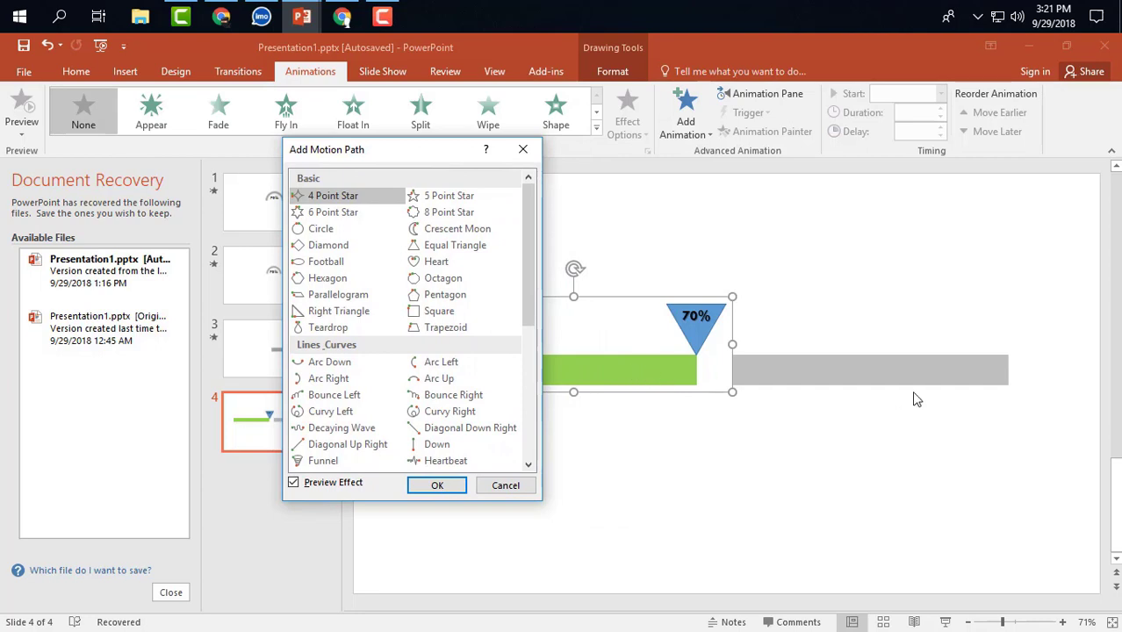
scroll(415, 416, down, 1)
click(435, 431)
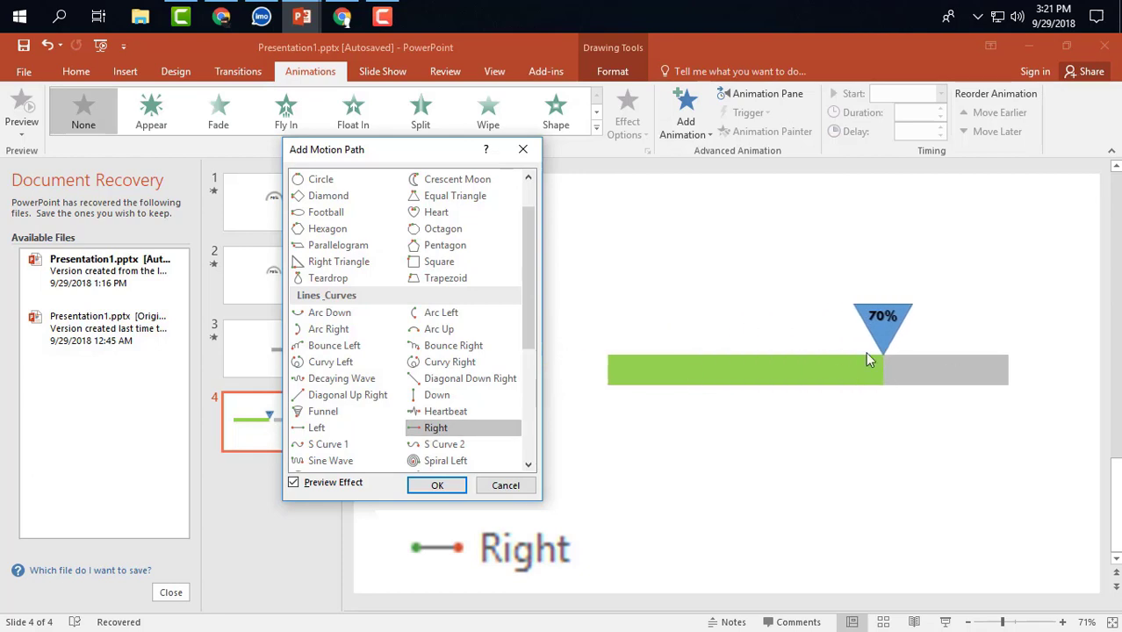
Confirm the Right motion path and review the slide's animation list
click(512, 152)
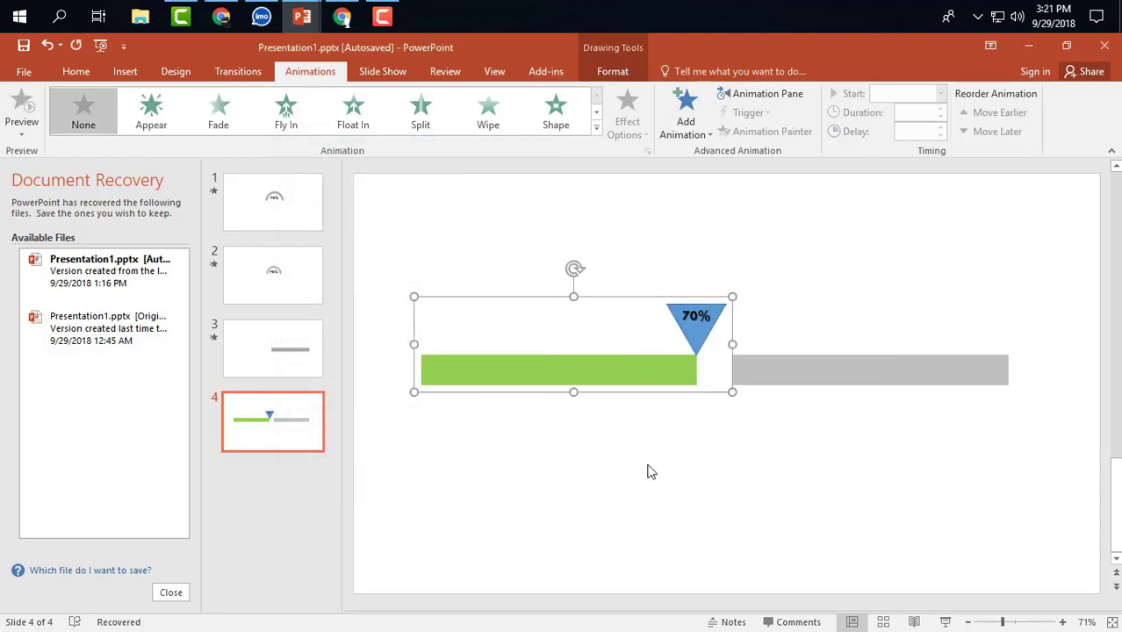
click(659, 514)
click(603, 373)
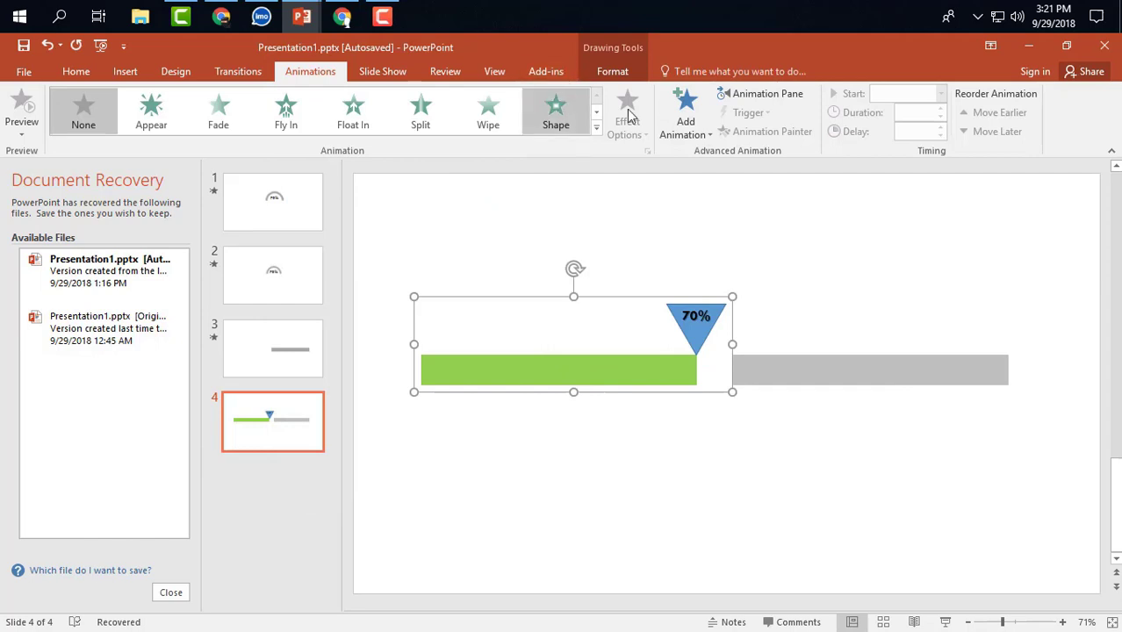
click(748, 95)
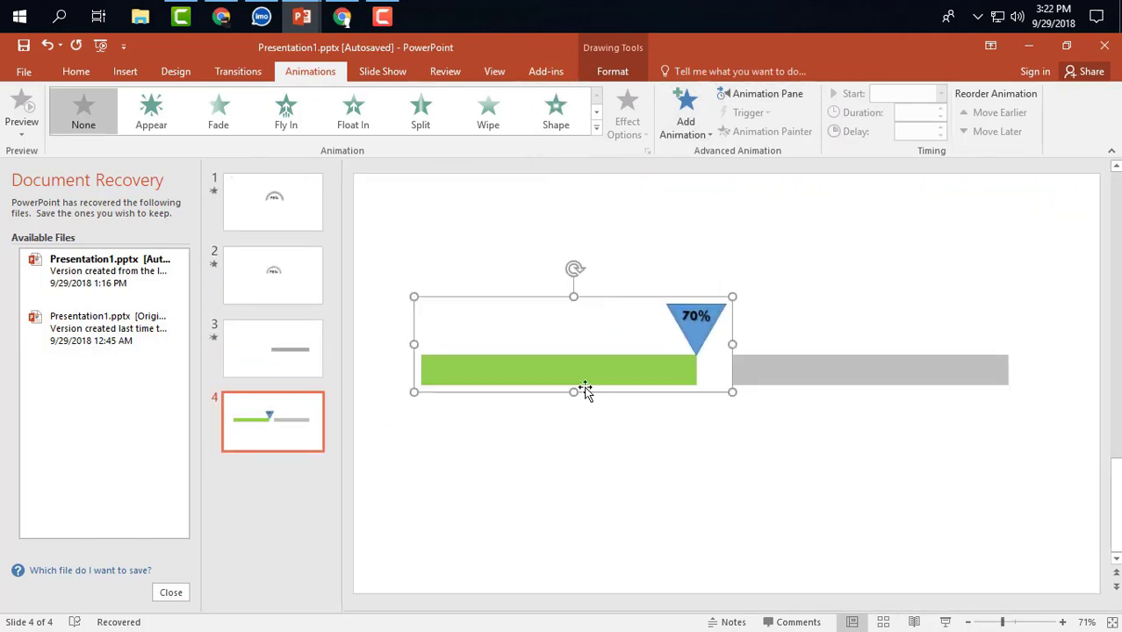
click(575, 377)
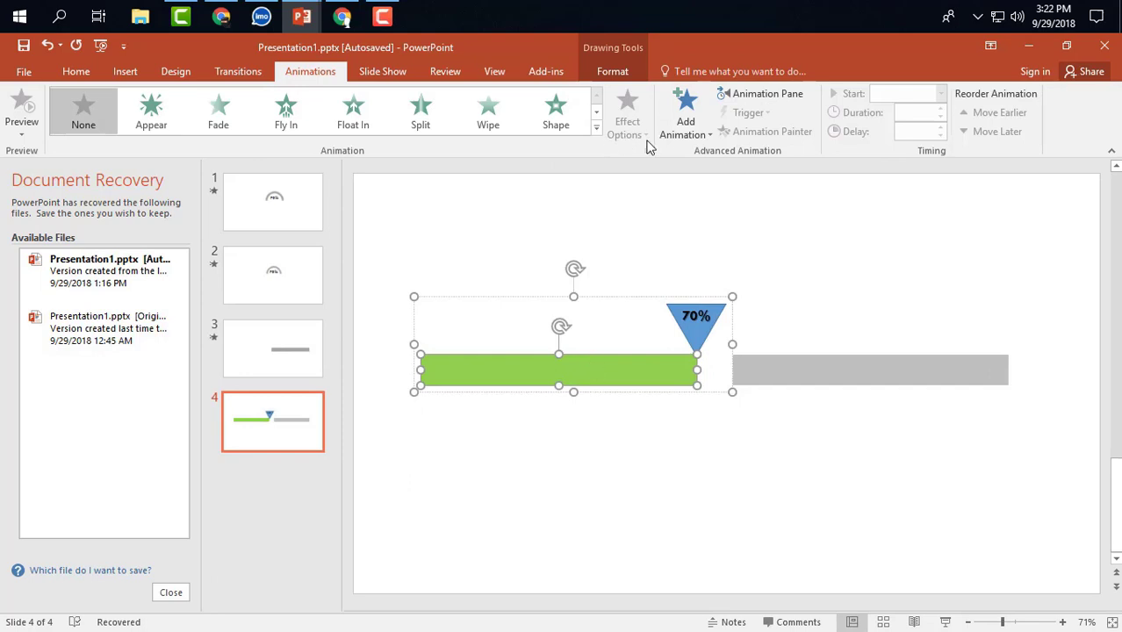
Apply the Right motion path from More Motion Paths to the grouped bar and marker
click(682, 140)
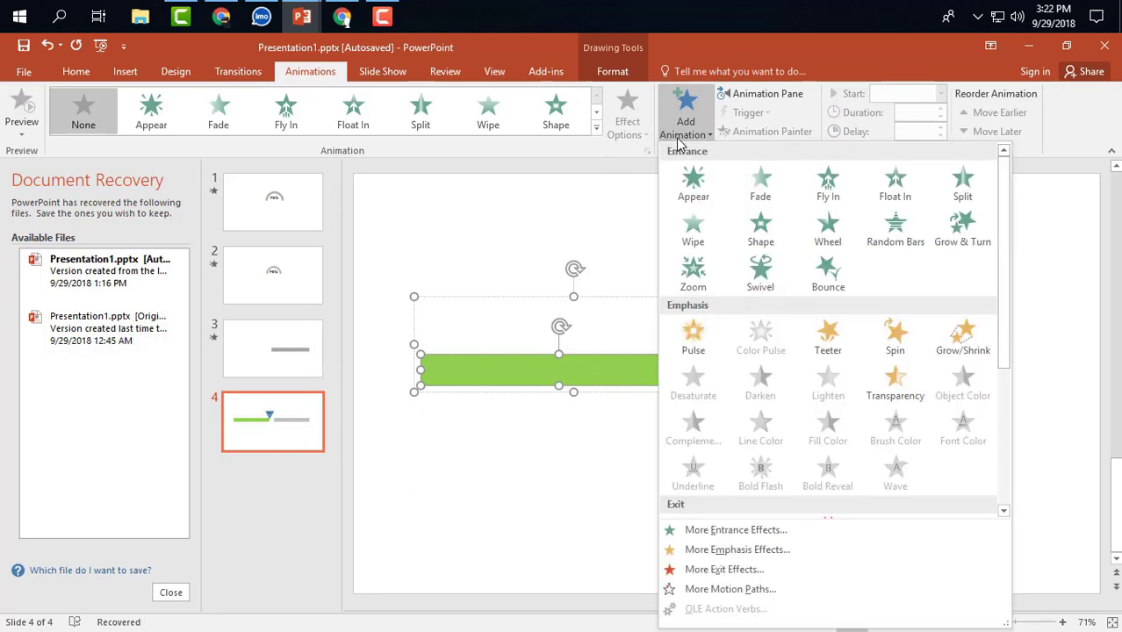
click(688, 590)
scroll(596, 412, down, 1)
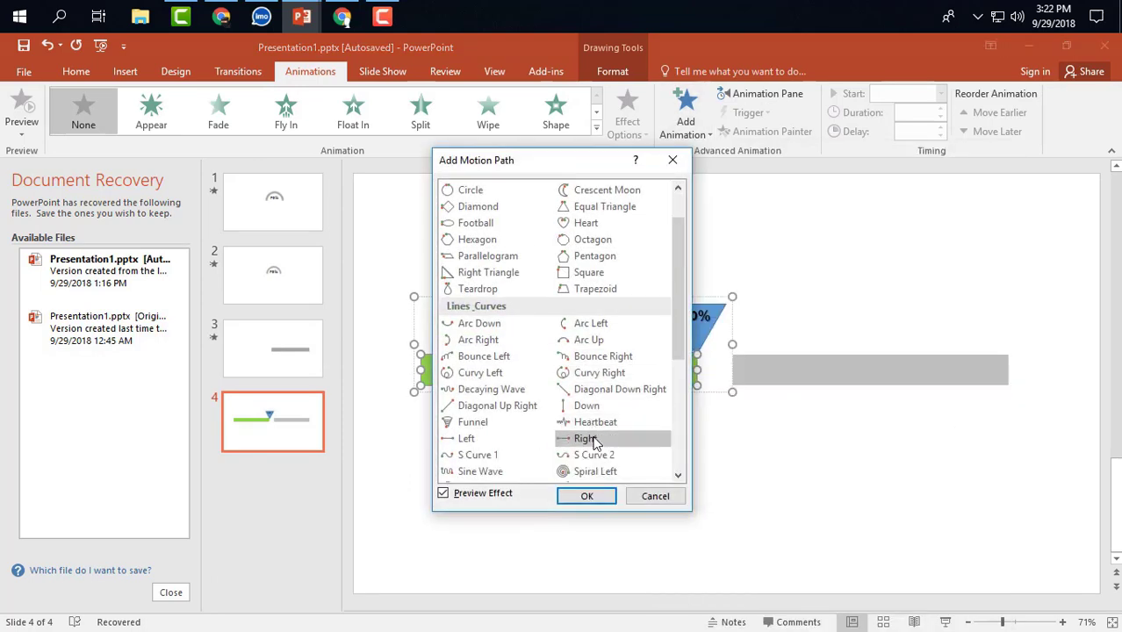
click(597, 443)
click(586, 496)
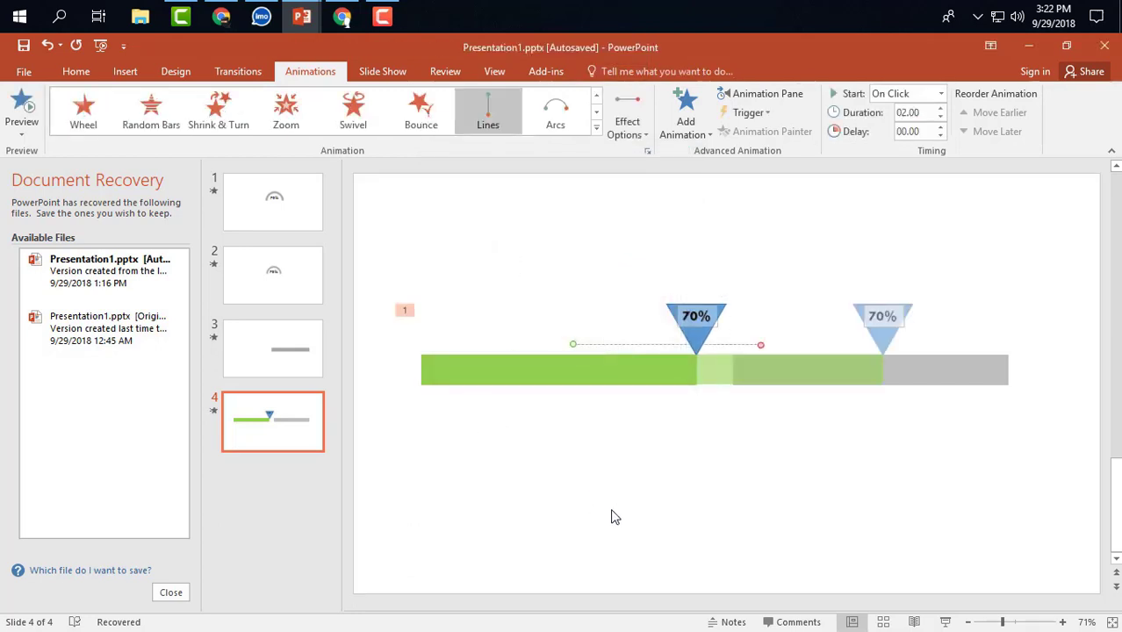
click(644, 503)
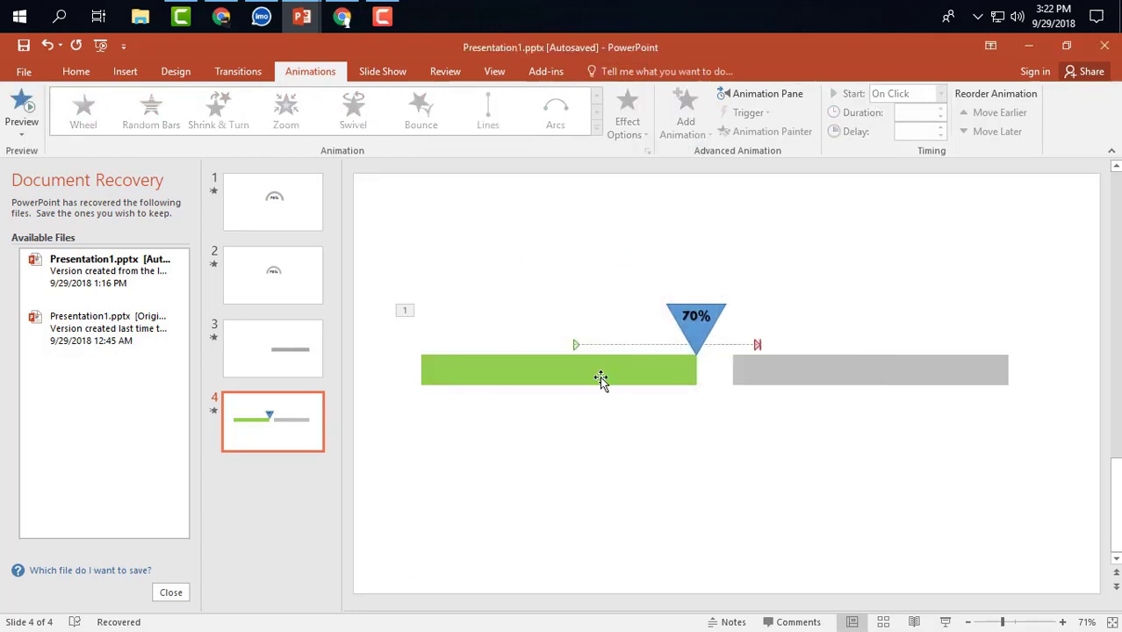
Drag the Right motion path's red end handle farther right
click(574, 343)
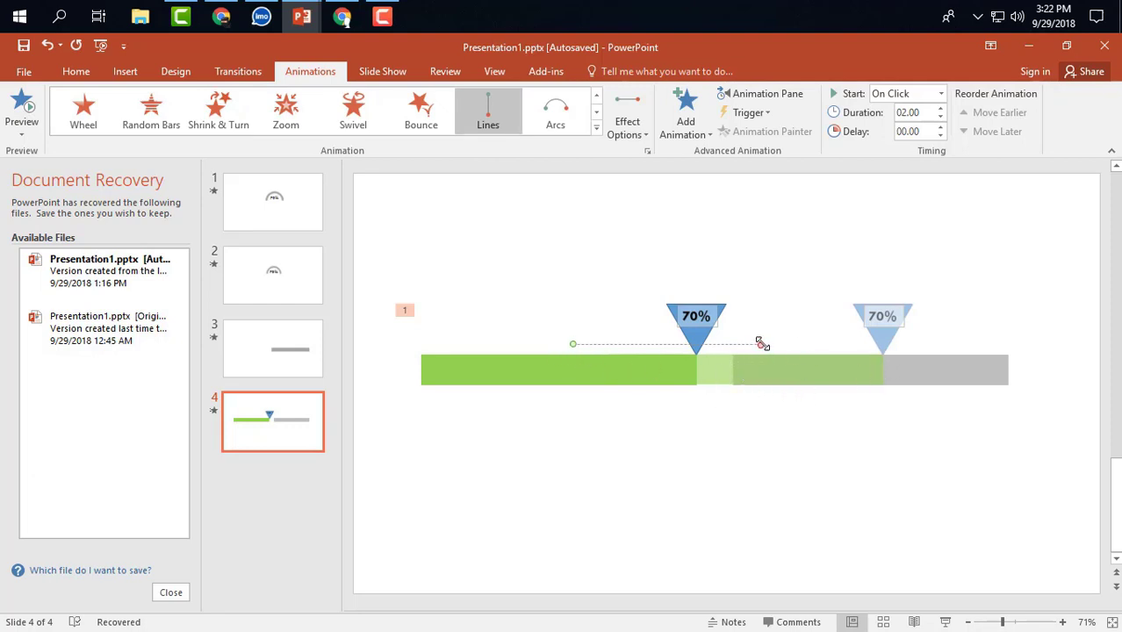
click(752, 447)
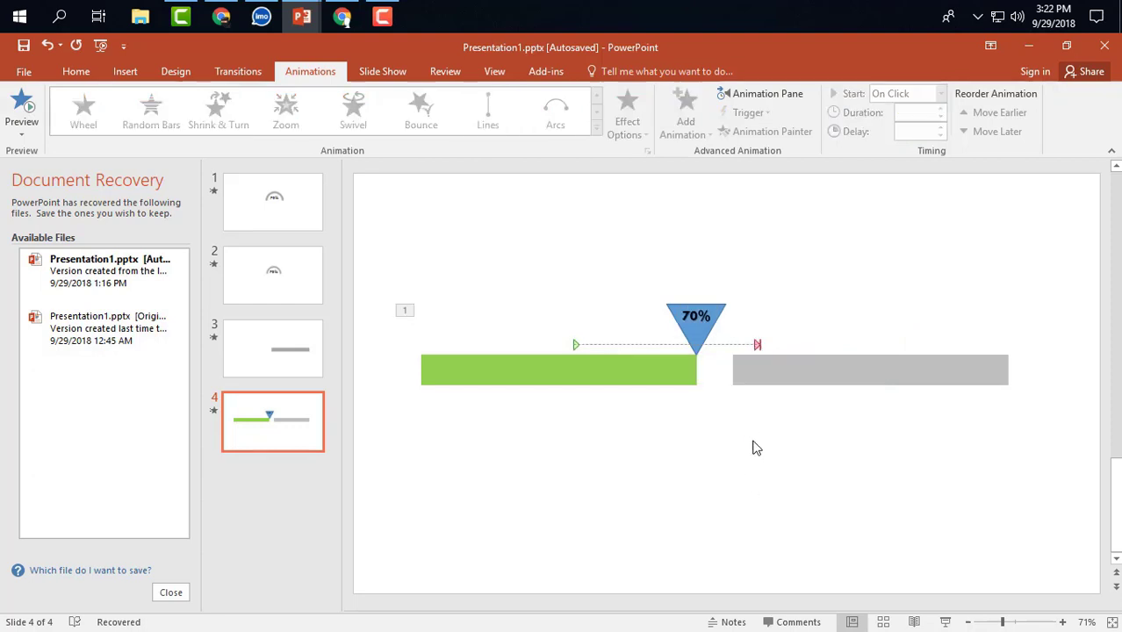
click(757, 346)
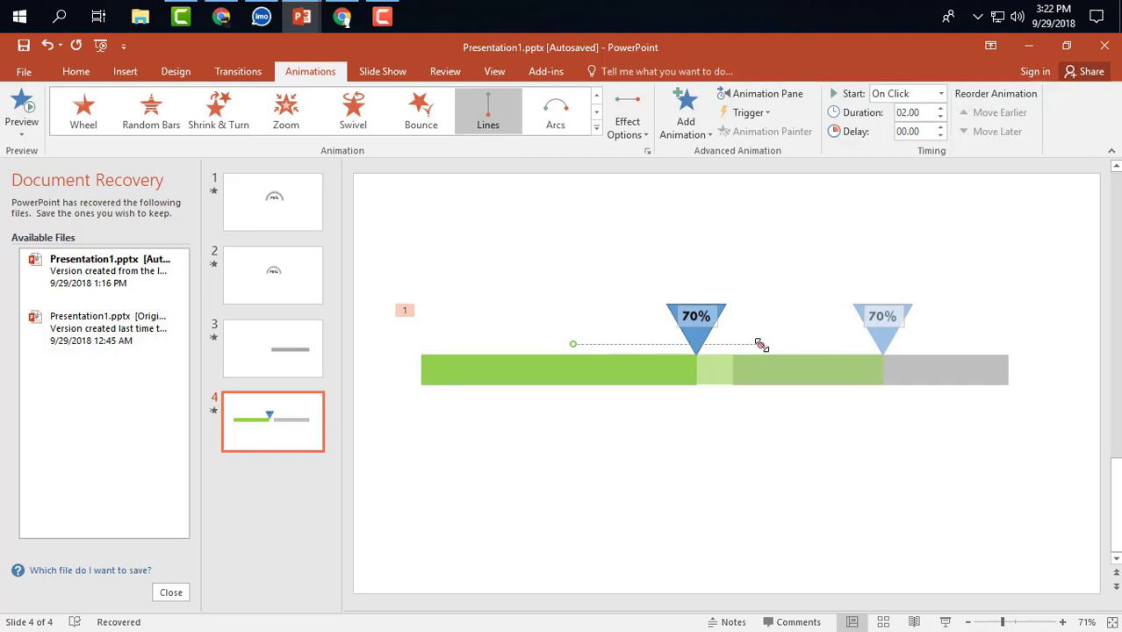
drag(761, 344, 791, 342)
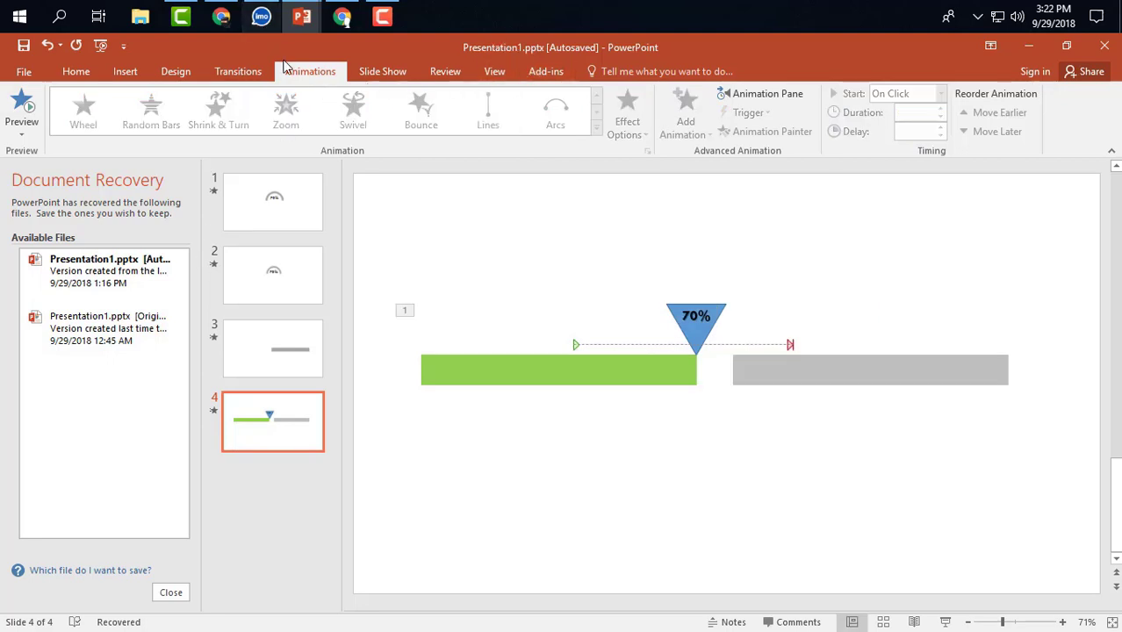
click(378, 72)
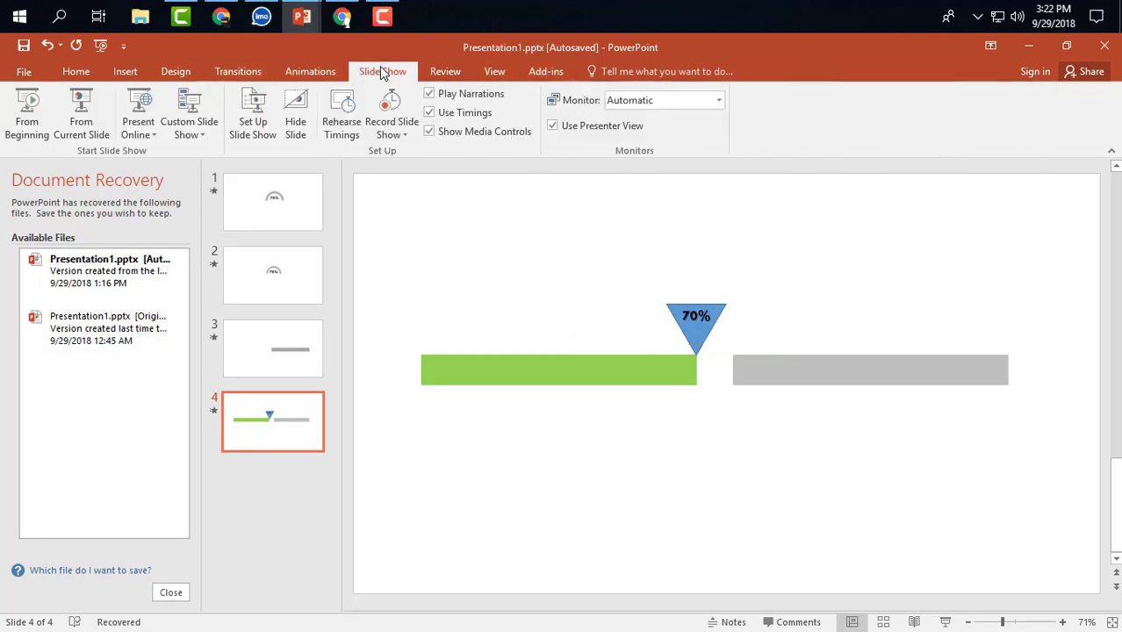
click(90, 118)
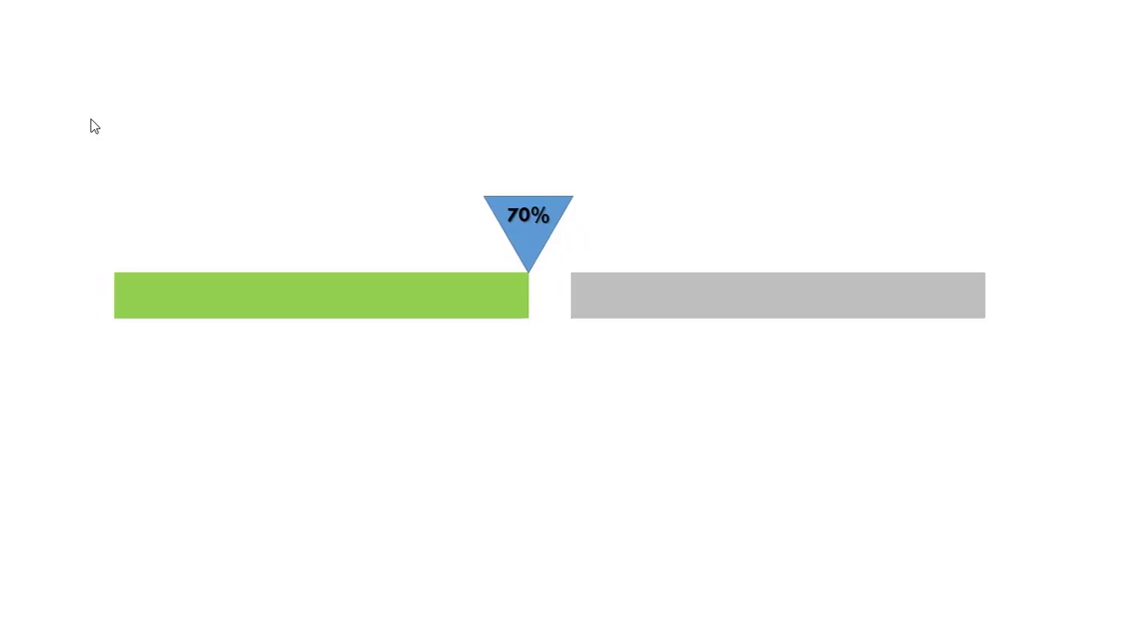
key(Escape)
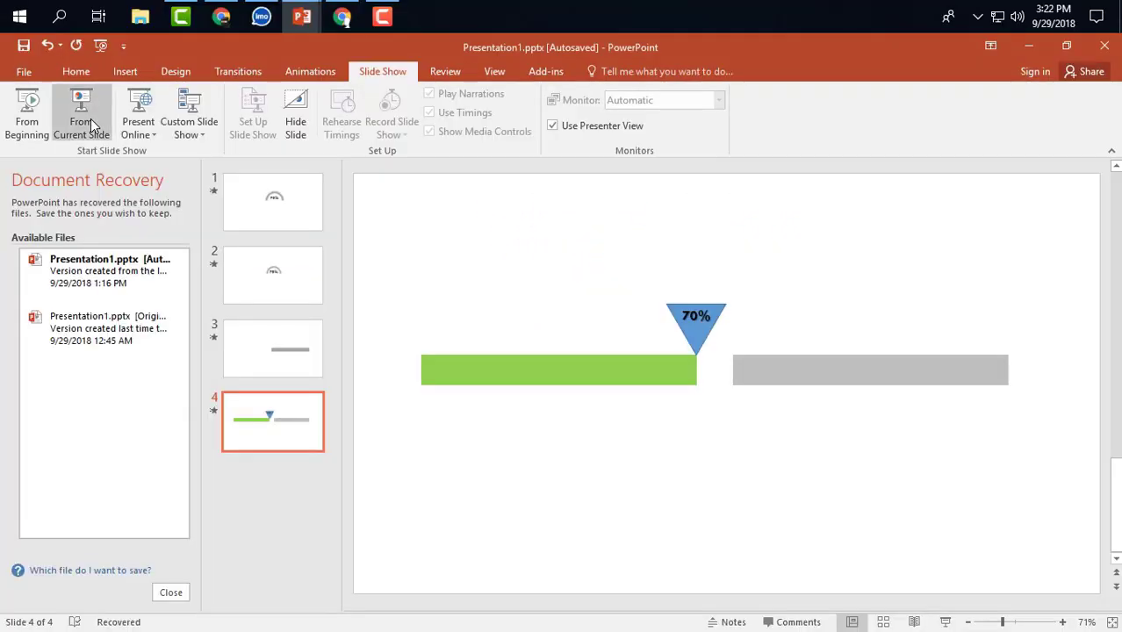
click(490, 366)
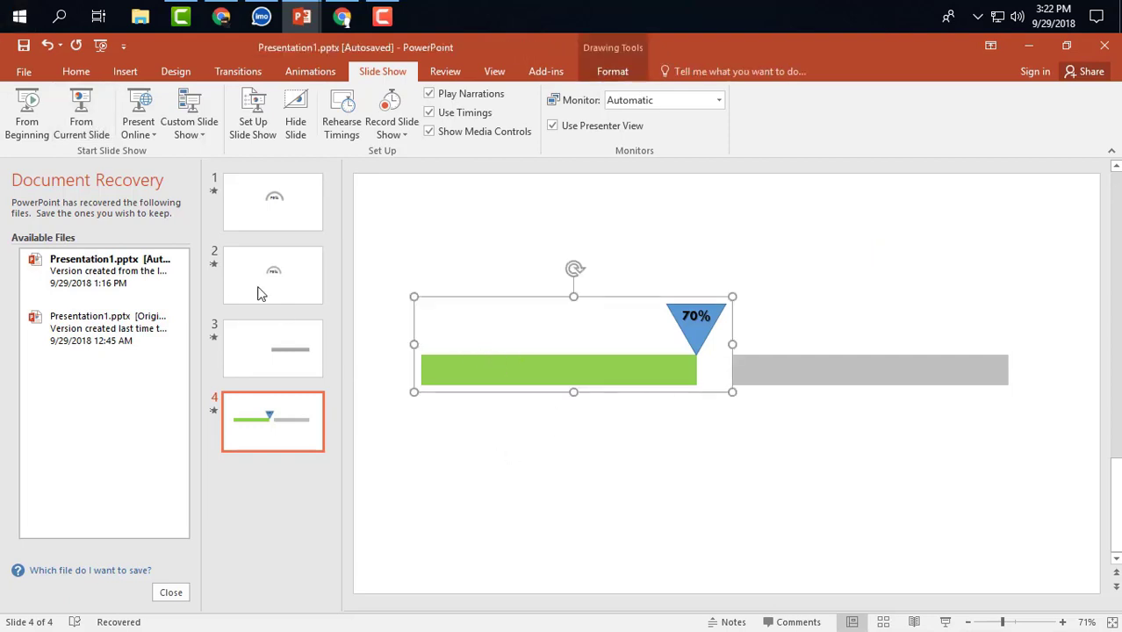
click(541, 516)
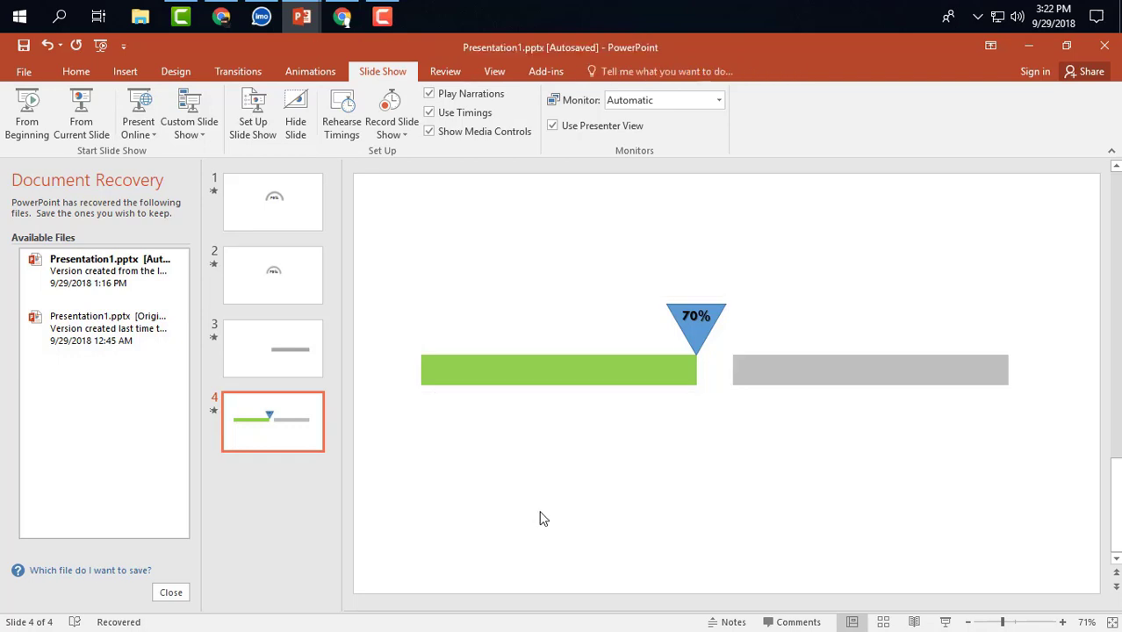
click(281, 283)
click(281, 421)
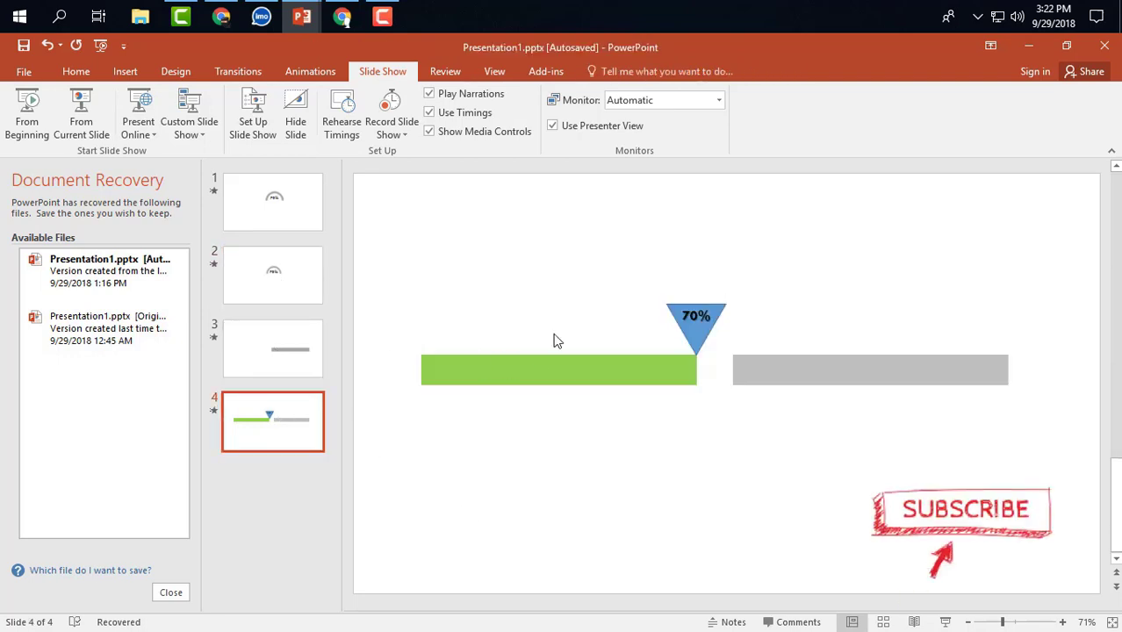
Draw a large rectangle over the green bar and 70% marker on the slide's left side
click(77, 70)
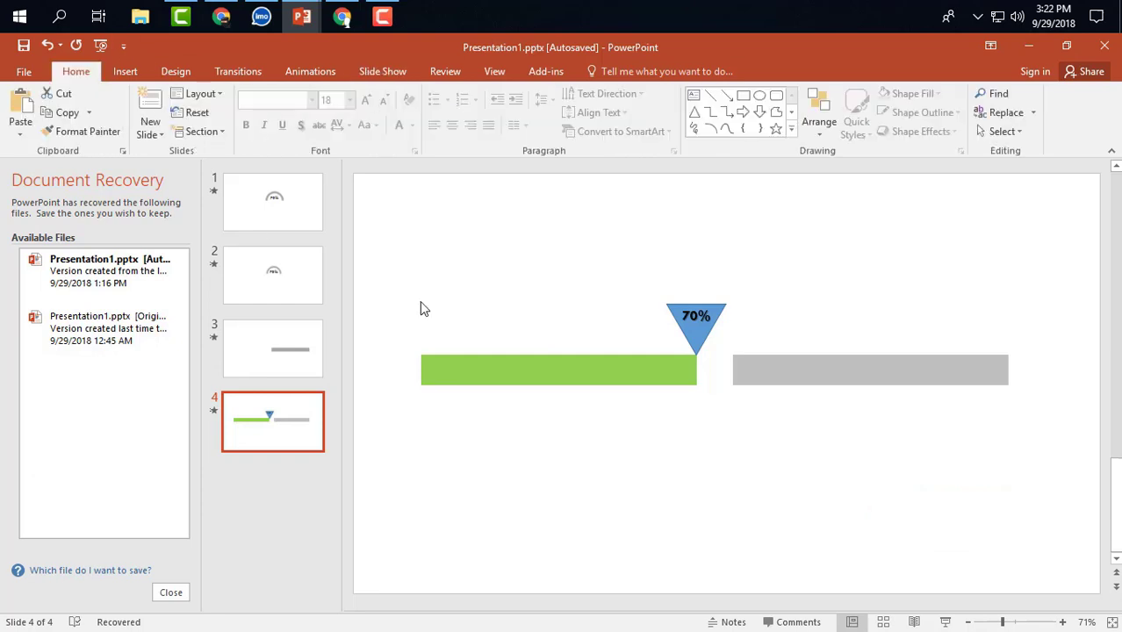
click(744, 95)
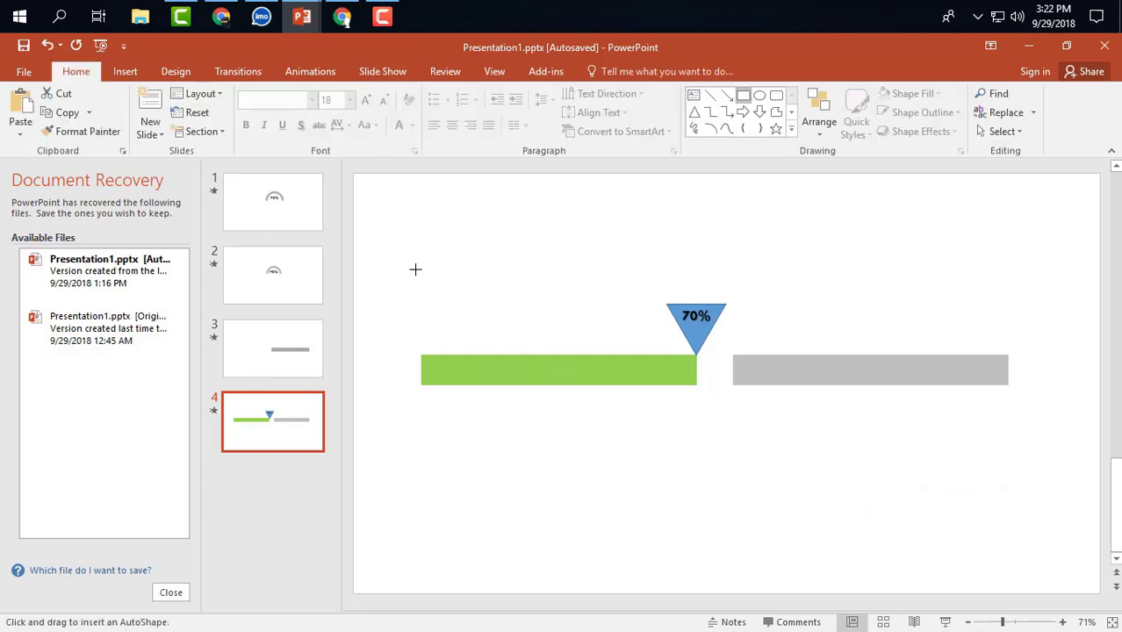
mouse_move(371, 257)
mouse_down()
mouse_move(692, 499)
mouse_move(733, 494)
mouse_up()
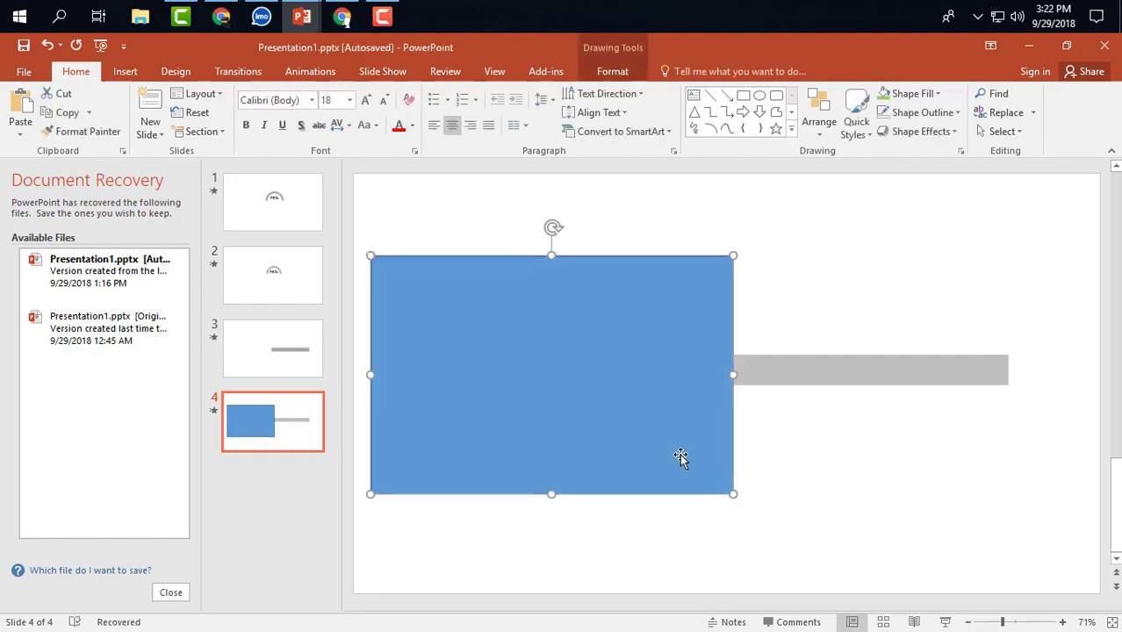
Give the covering rectangle no outline and a white fill
right_click(680, 455)
click(777, 486)
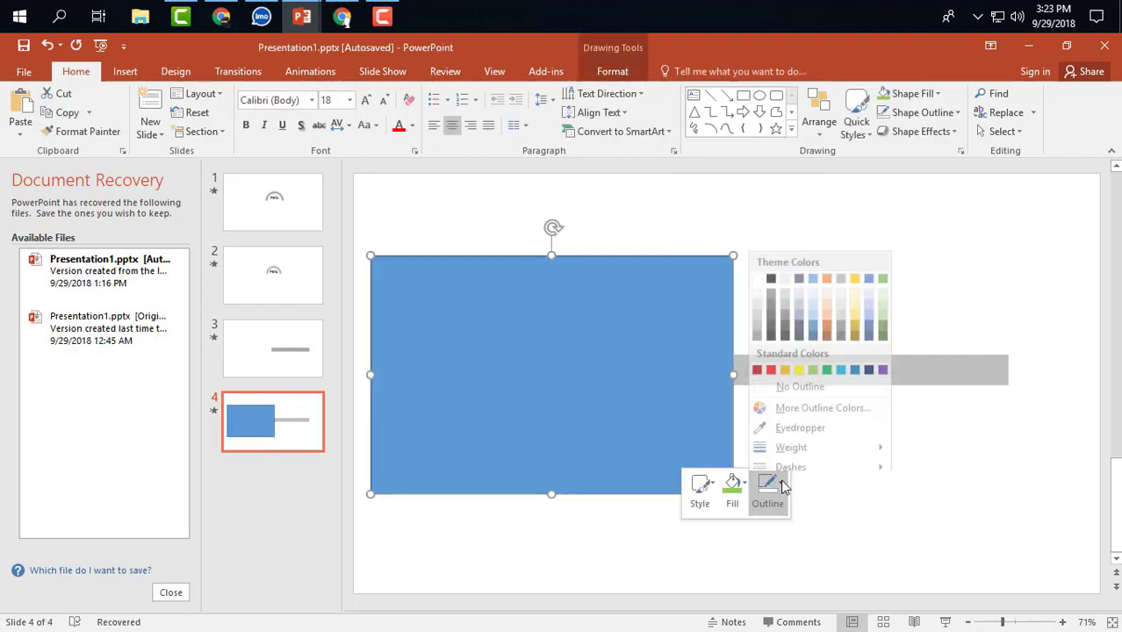
click(794, 379)
click(747, 479)
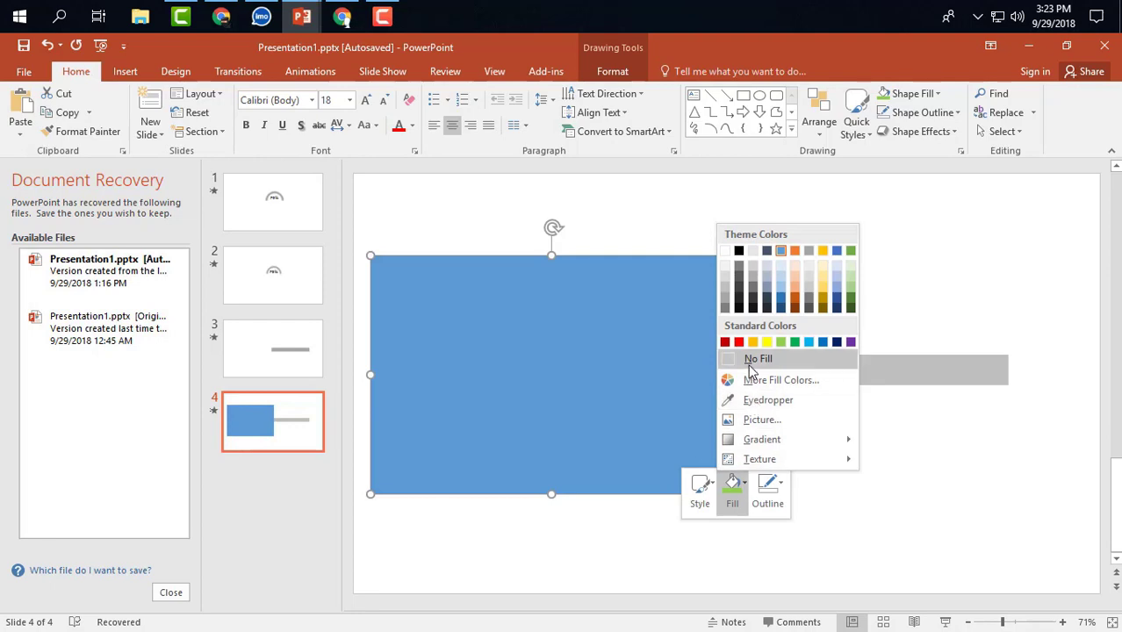
click(727, 251)
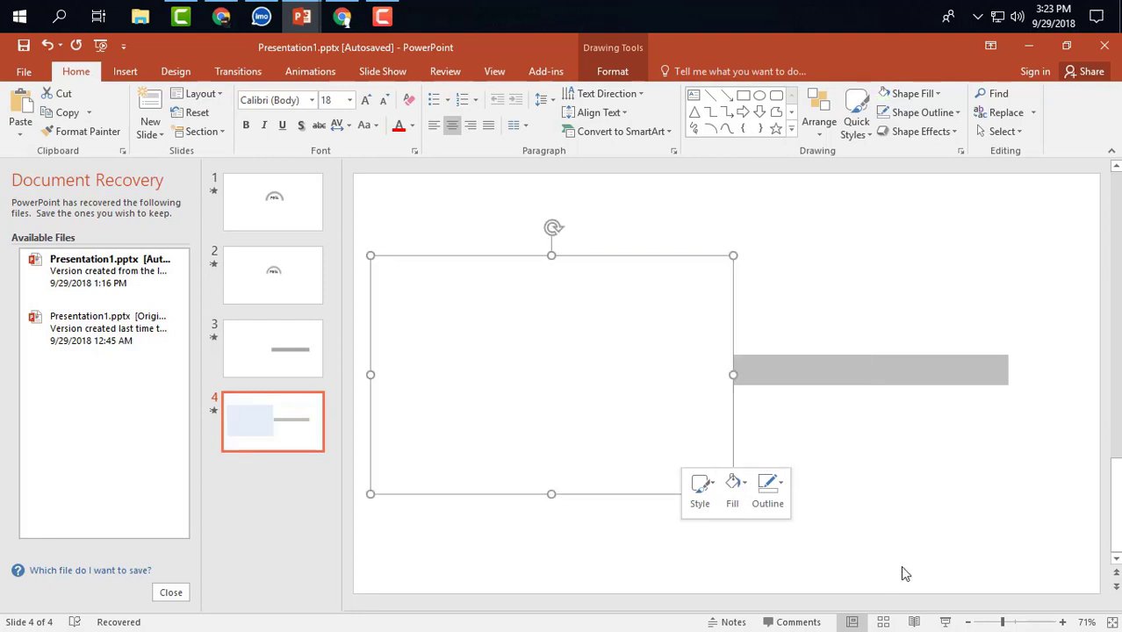
click(902, 572)
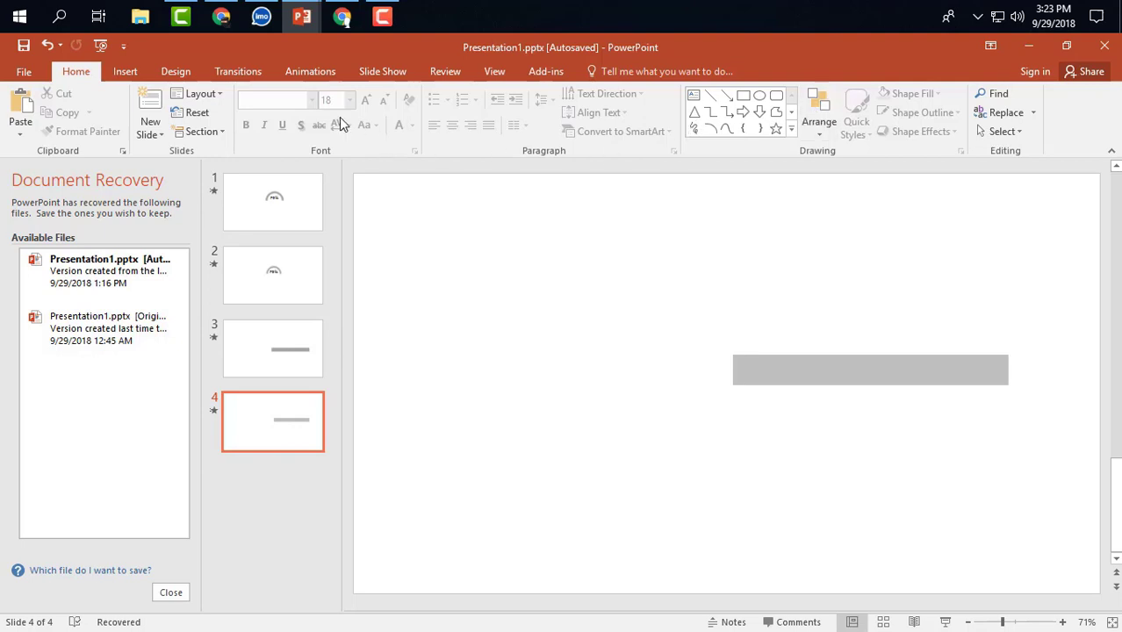
click(280, 425)
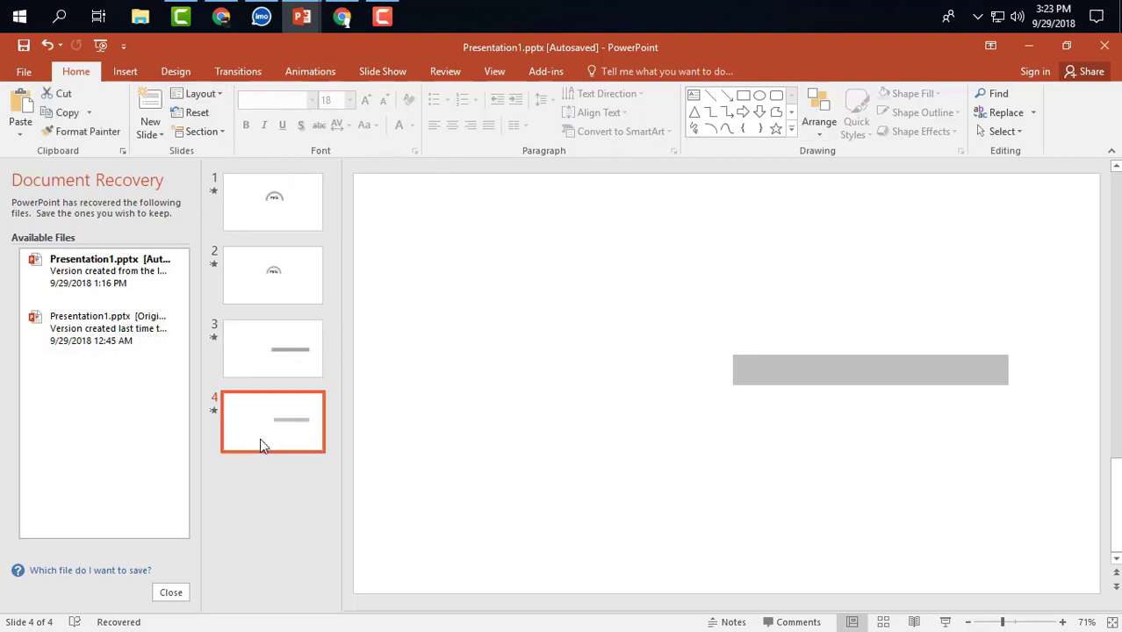
Run the slide show from slide 4 to watch the green bar and 70% marker slide right
click(383, 72)
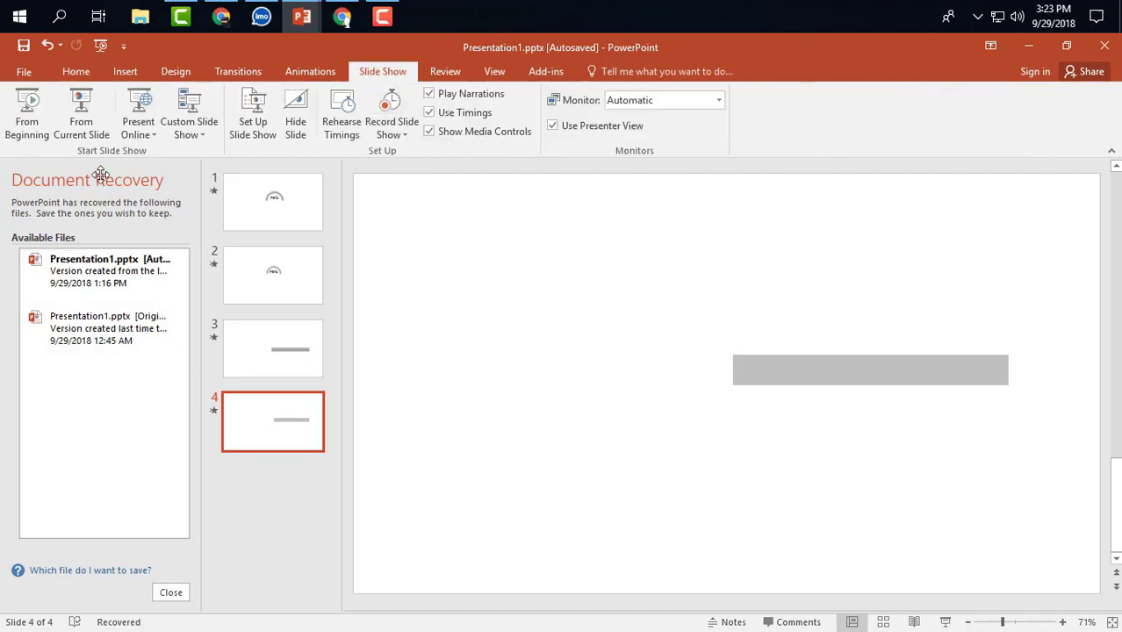
click(82, 132)
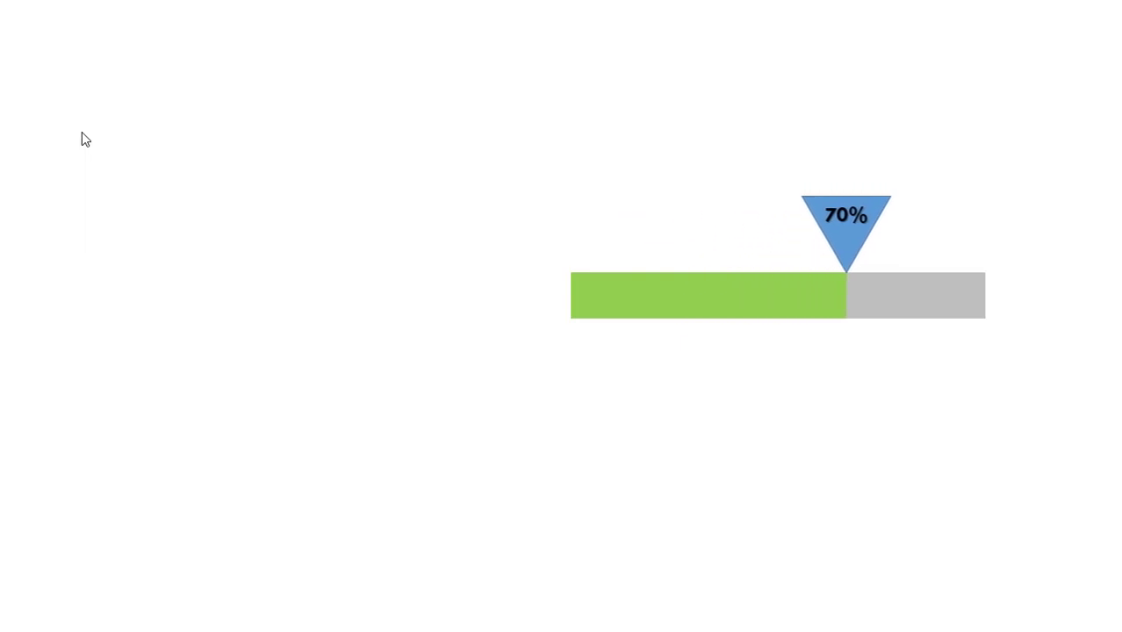
Advance the slide show to the next slide, 'Facebook Usage Among Key Demographics'
key(Right)
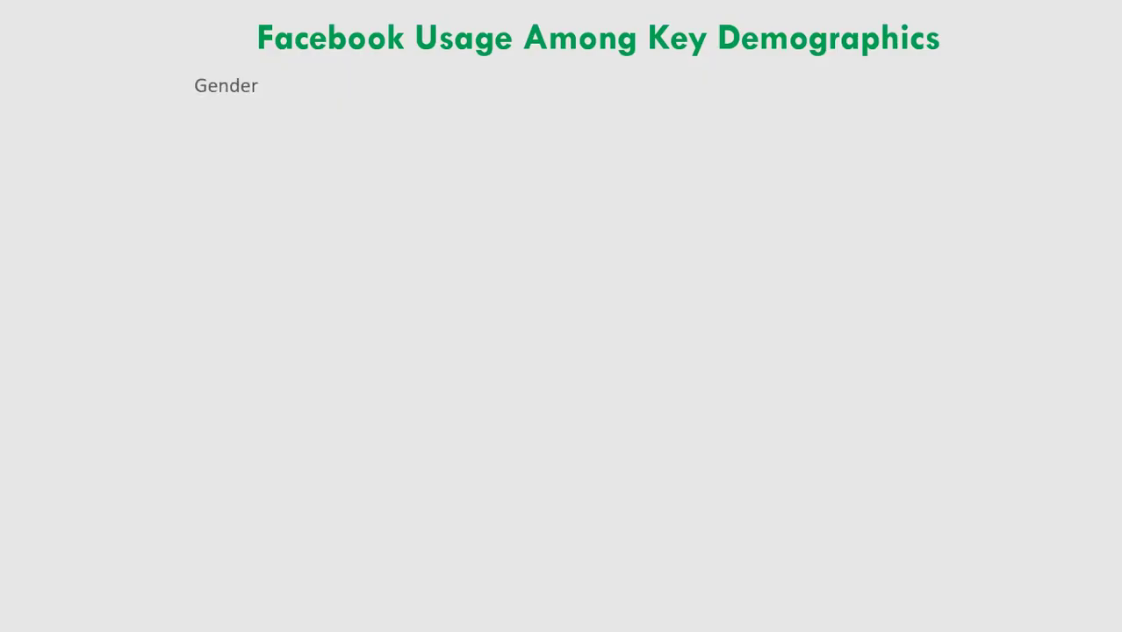